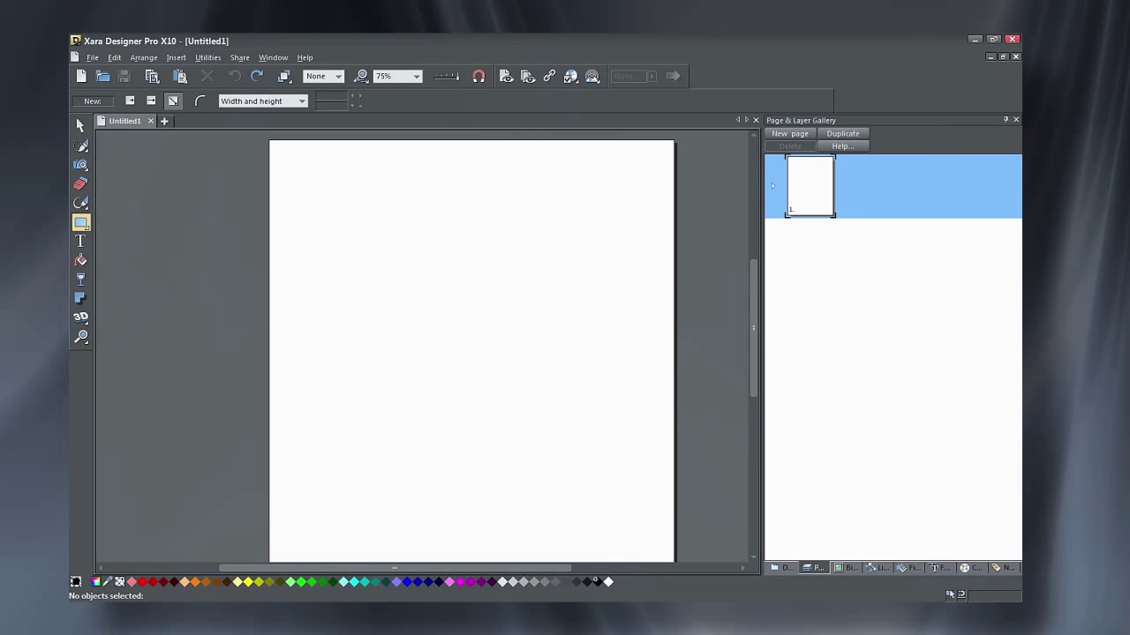
Store rough_cement2.jpg in the document's bitmaps, delete it from the page, and show the Bitmap gallery
key(ctrl+v)
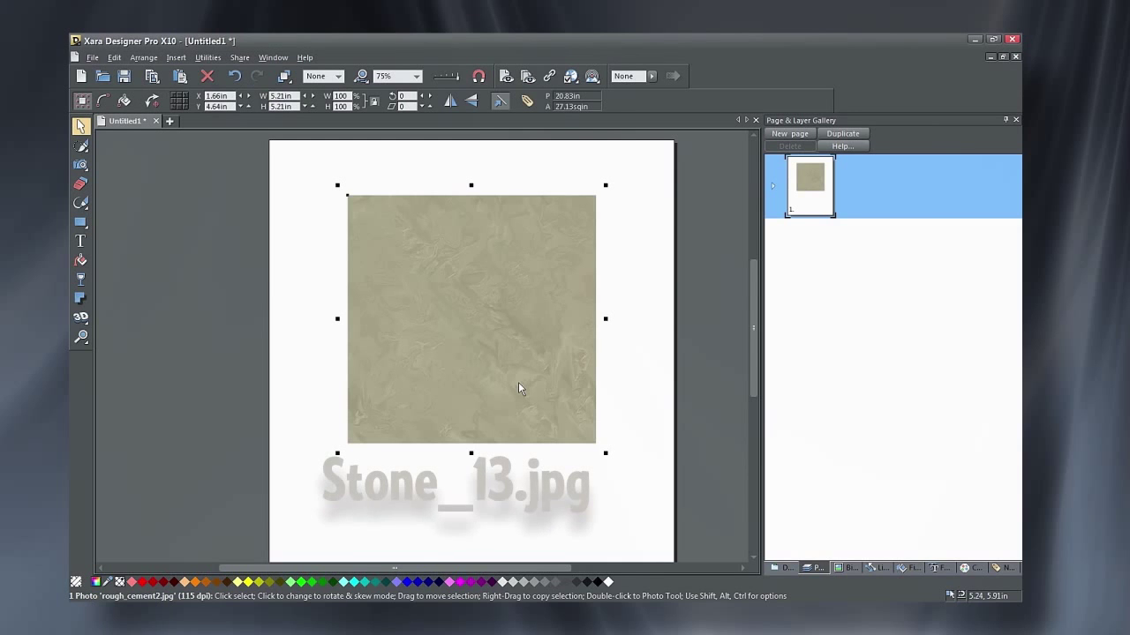
key(Delete)
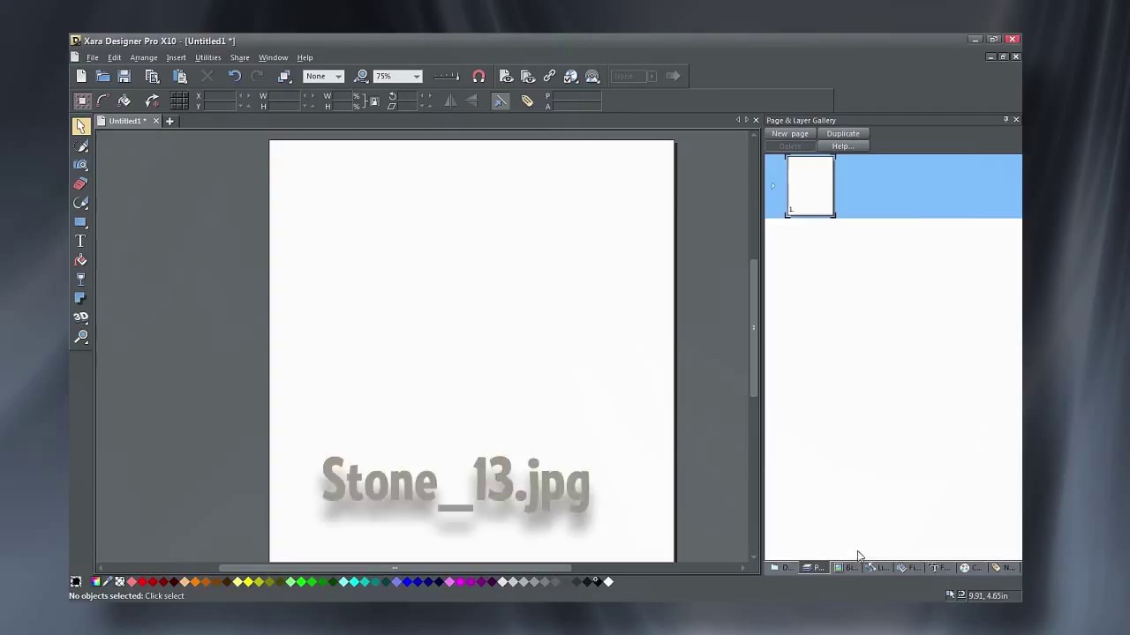
click(850, 570)
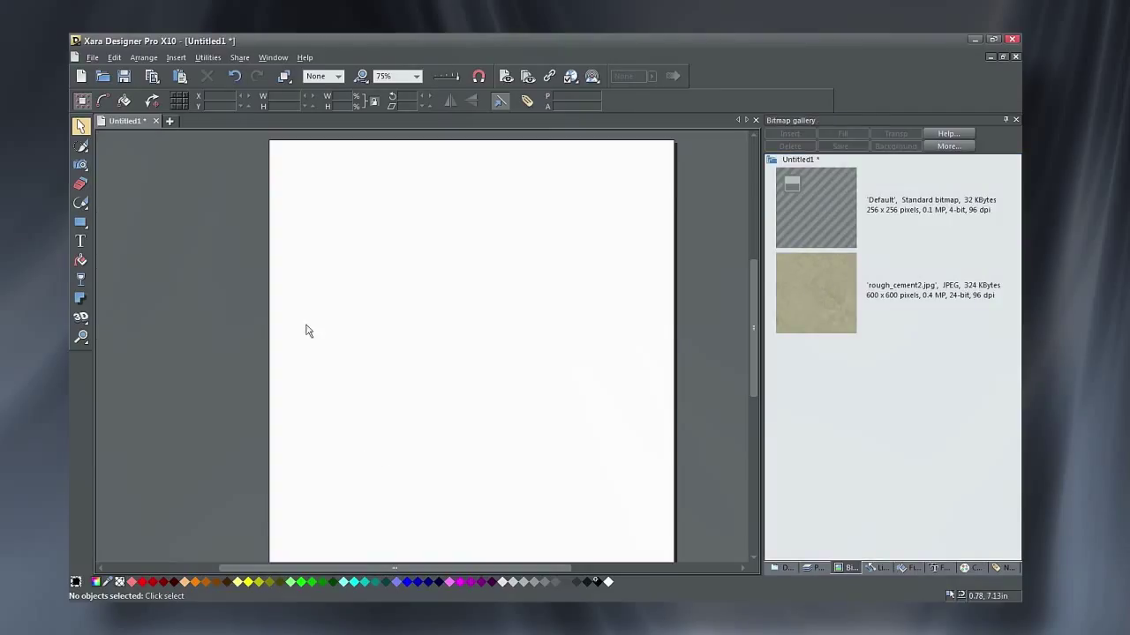
Draw a wide rectangle across the top of the page
click(80, 223)
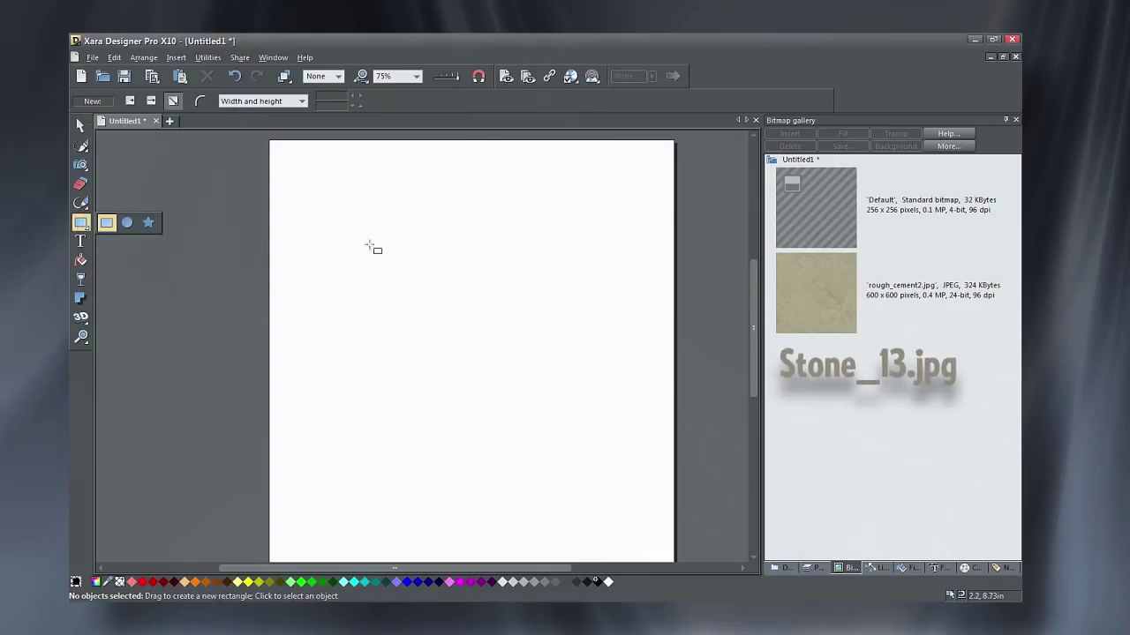
drag(285, 192, 659, 334)
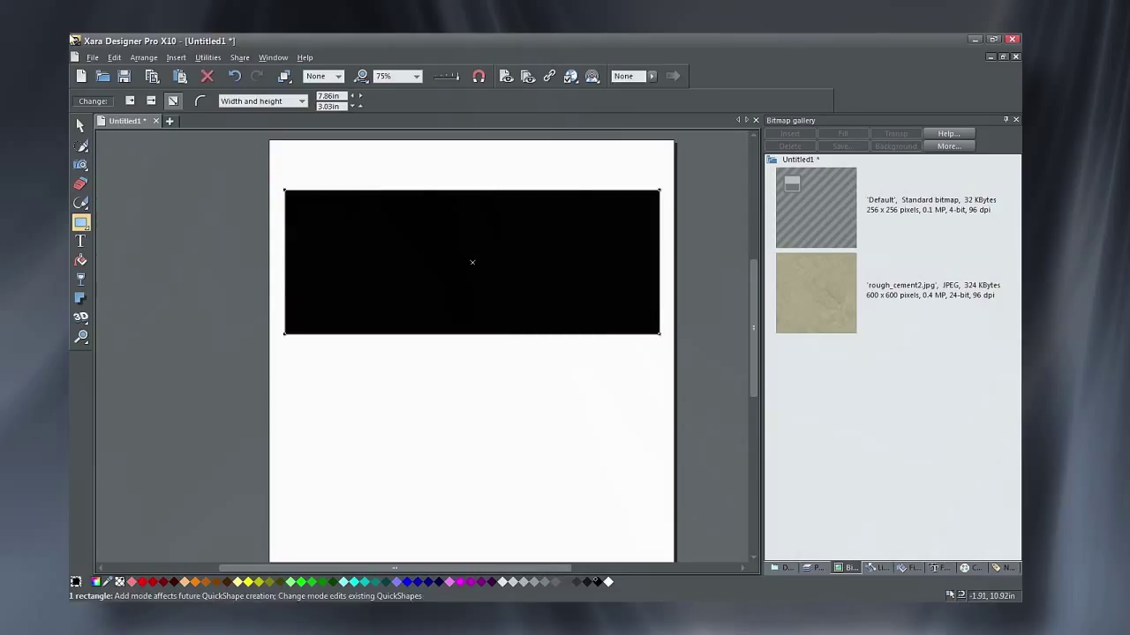
click(79, 126)
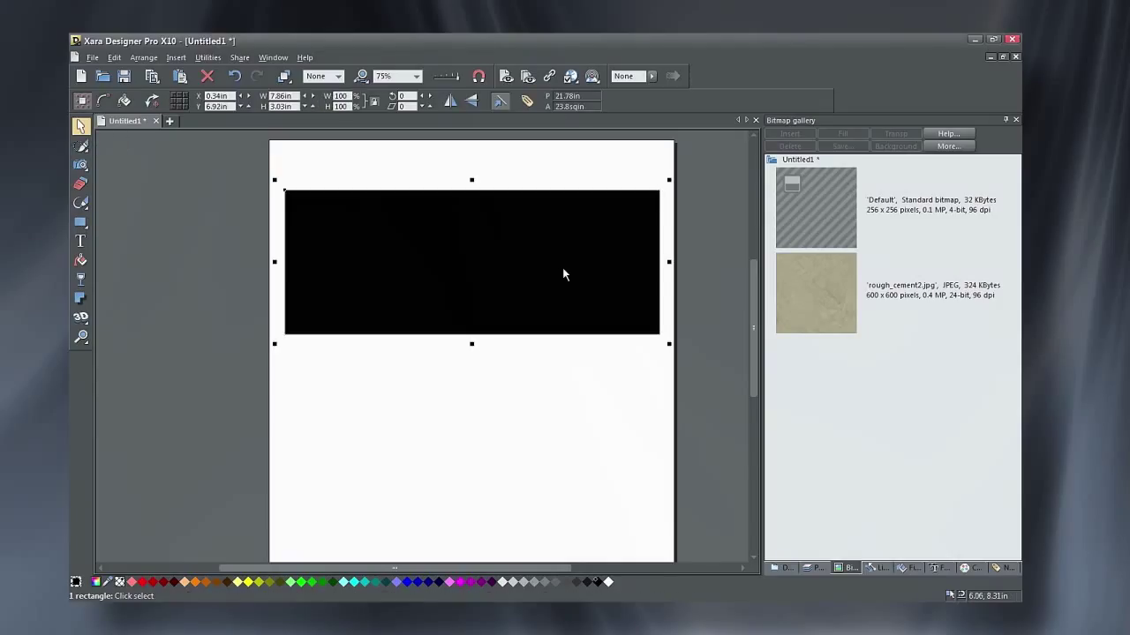
Fill the rectangle with rough_cement2.jpg as a repeating tile and rotate the texture
click(831, 308)
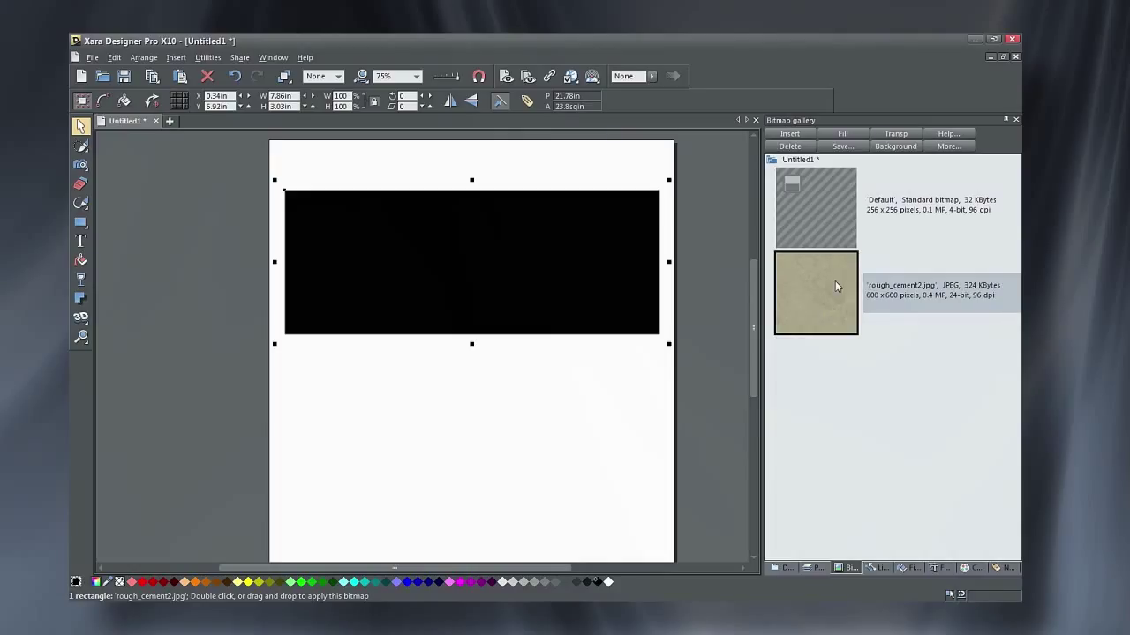
click(855, 138)
click(80, 260)
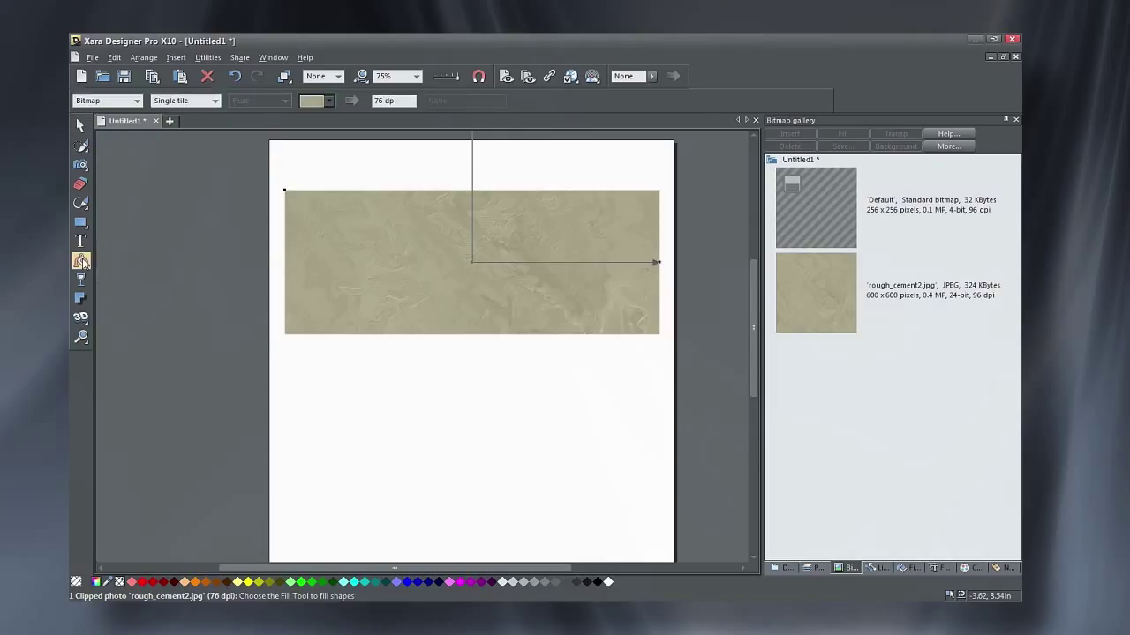
click(212, 101)
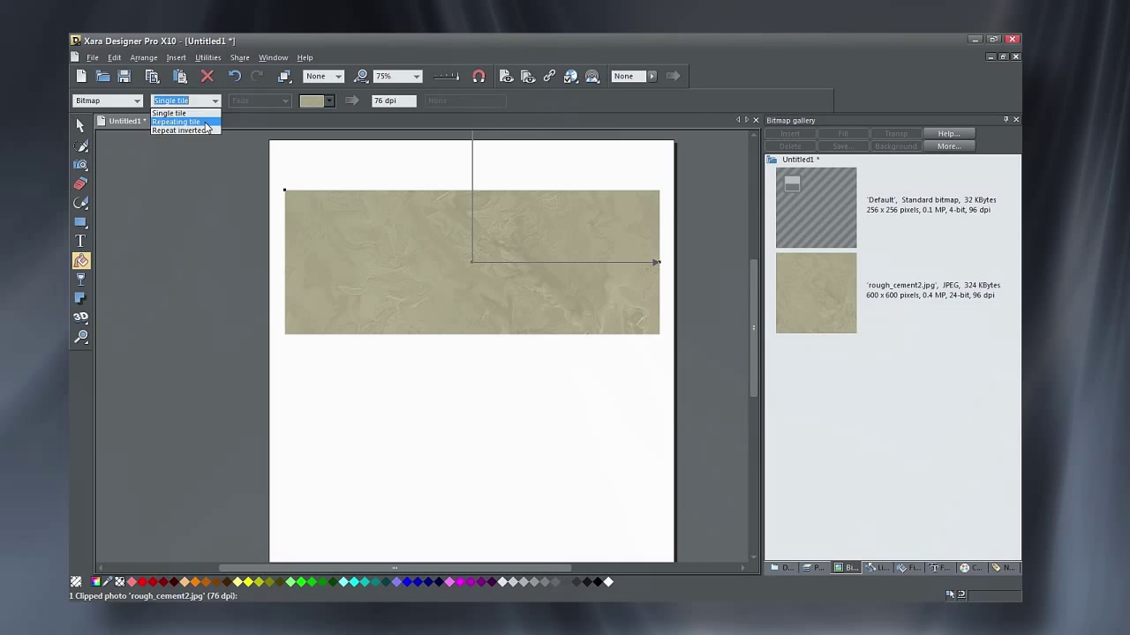
click(205, 122)
drag(656, 262, 635, 188)
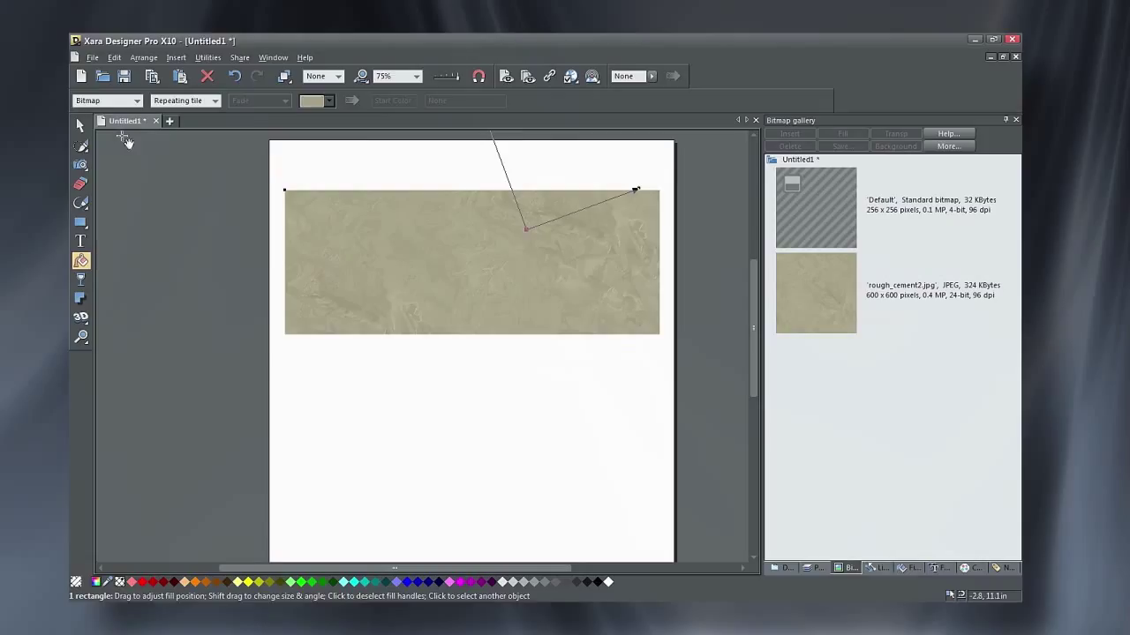
click(80, 125)
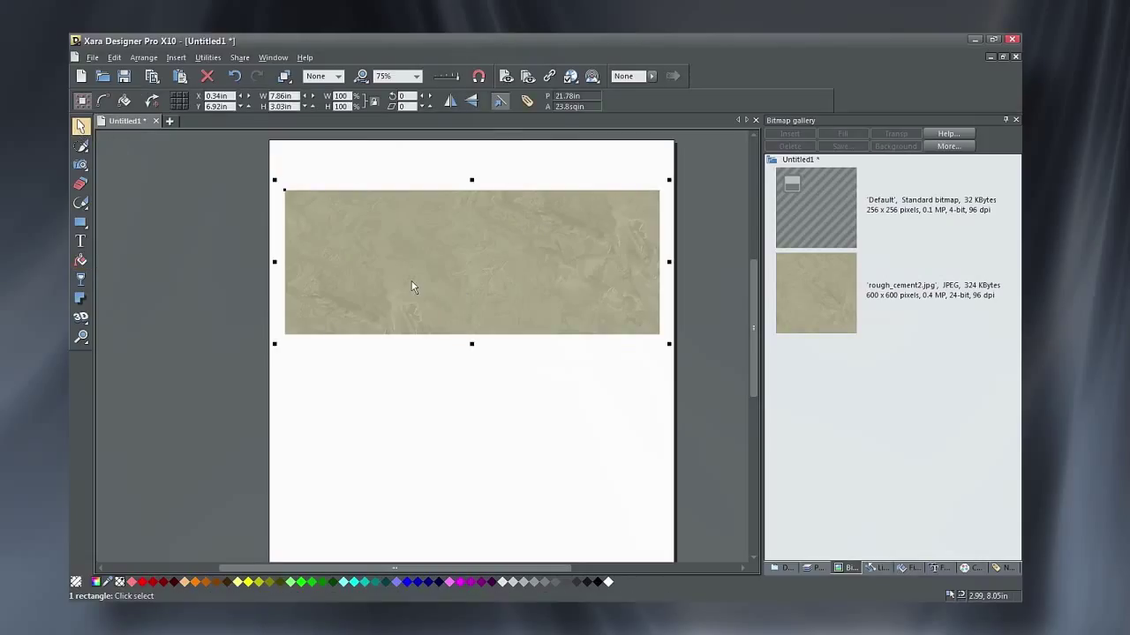
Set the text font to Liquidism part 2 at 72pt
click(199, 260)
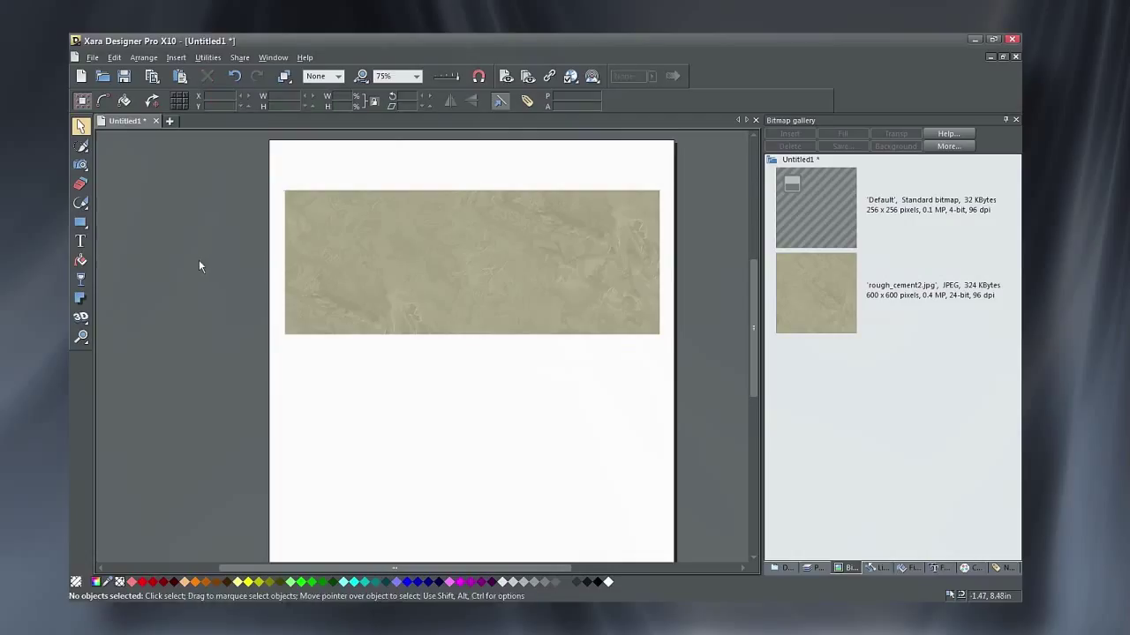
click(81, 241)
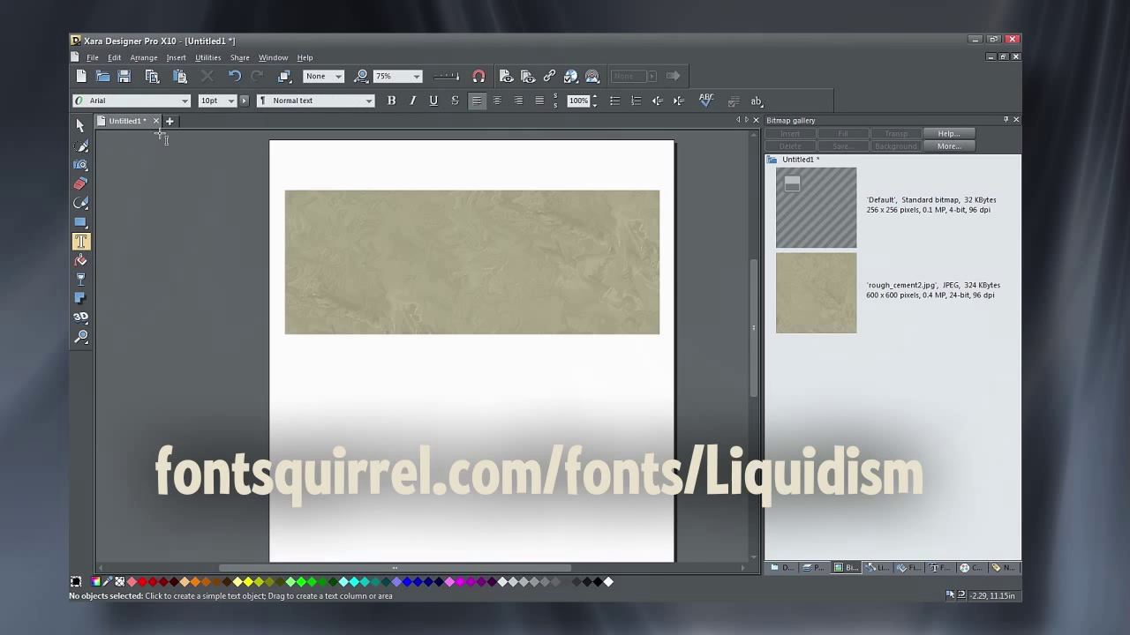
click(184, 101)
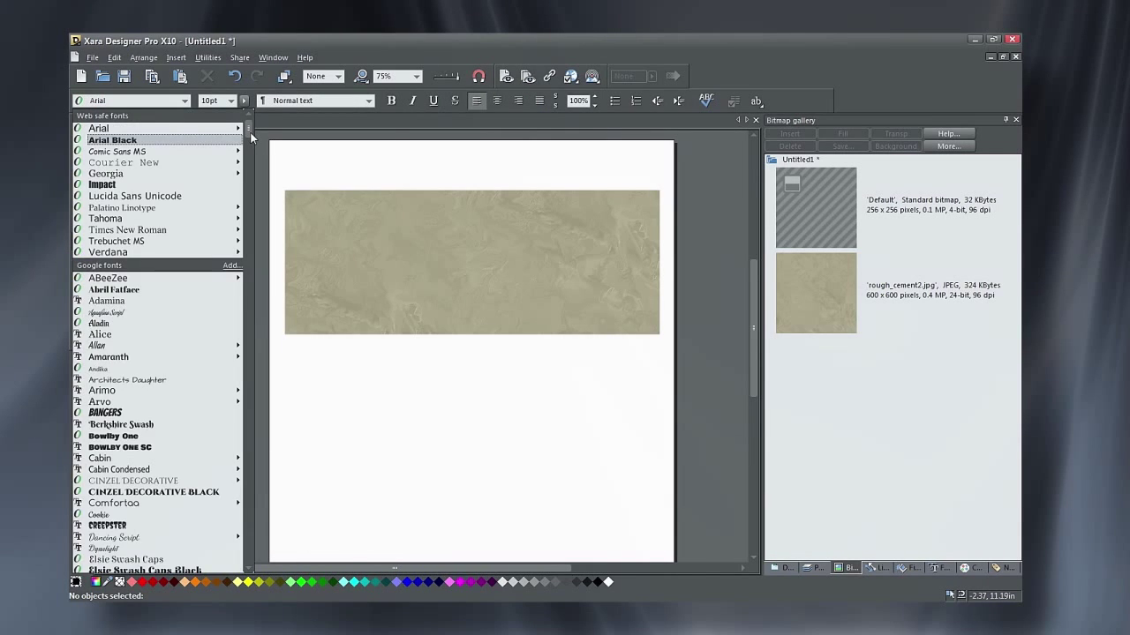
scroll(229, 302, down, 10)
scroll(228, 336, down, 15)
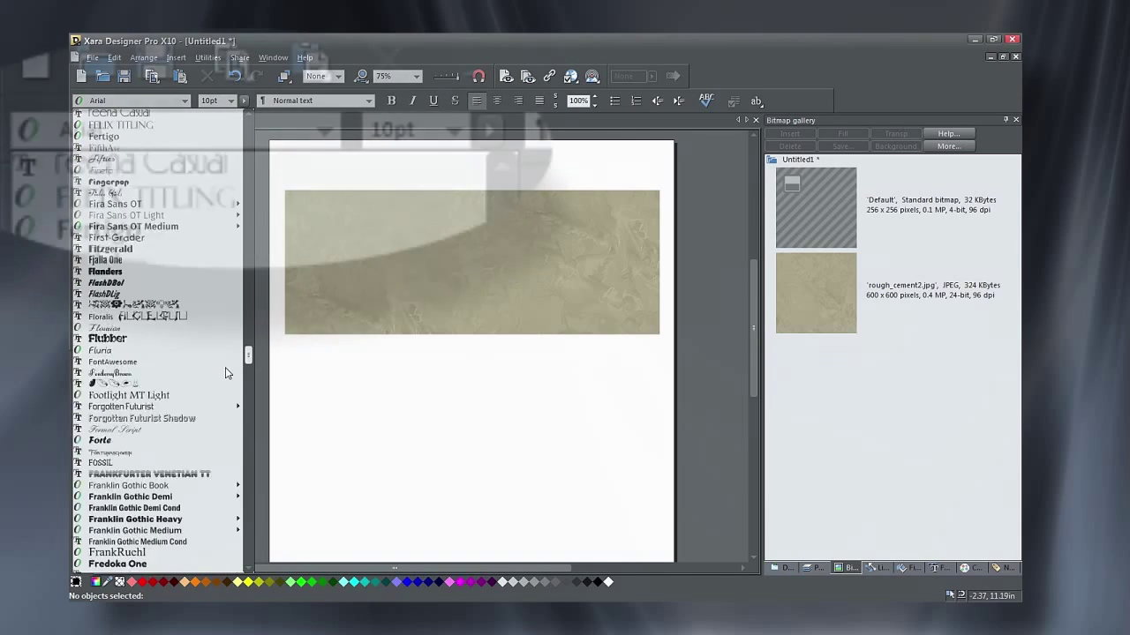
scroll(226, 380, down, 5)
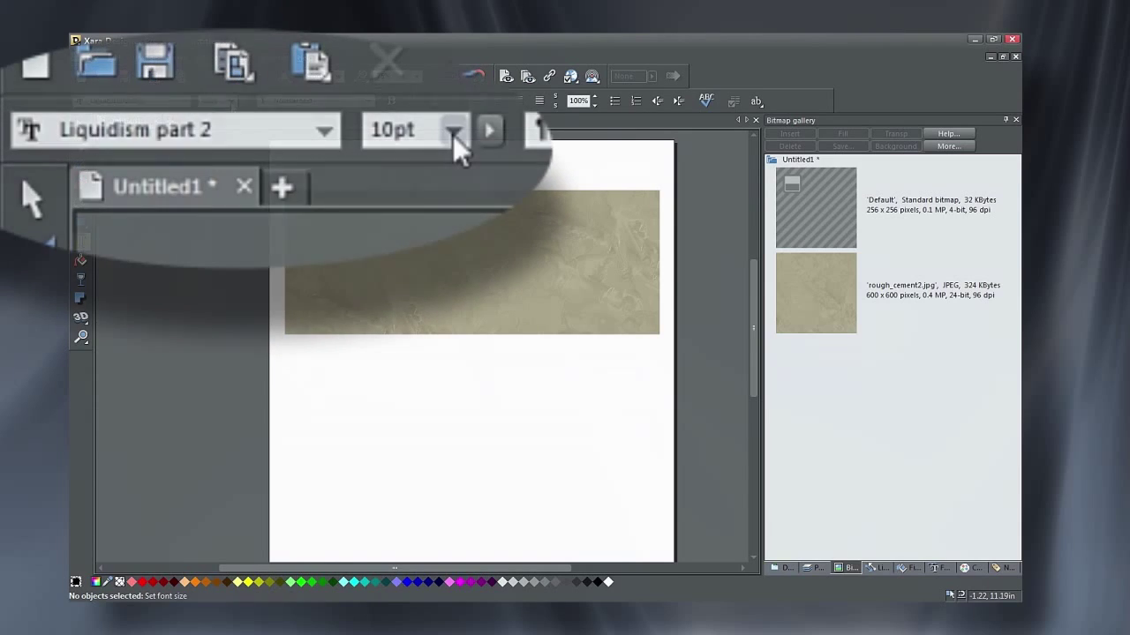
click(453, 135)
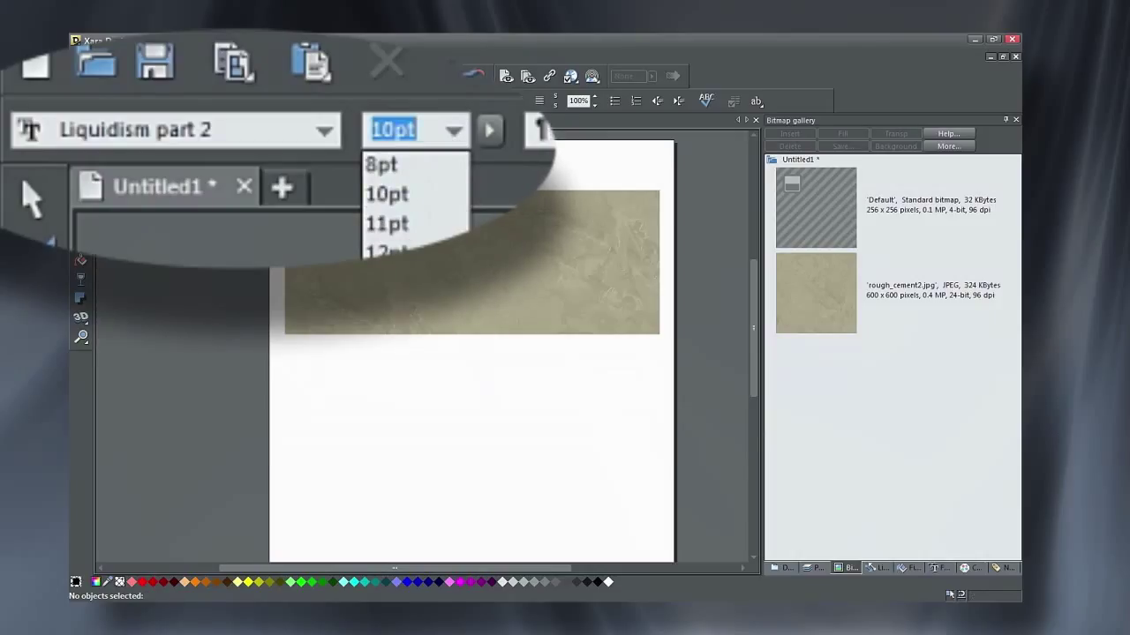
text(72)
key(Return)
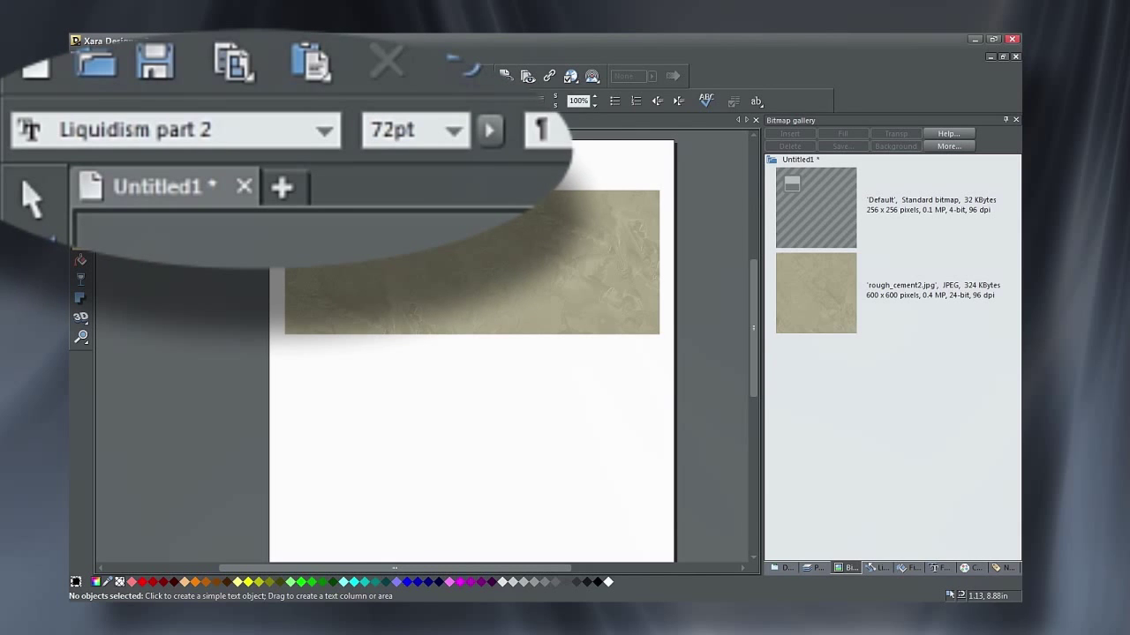
Type 'Watery text' on the rectangle and move it down toward the rectangle's middle
click(306, 248)
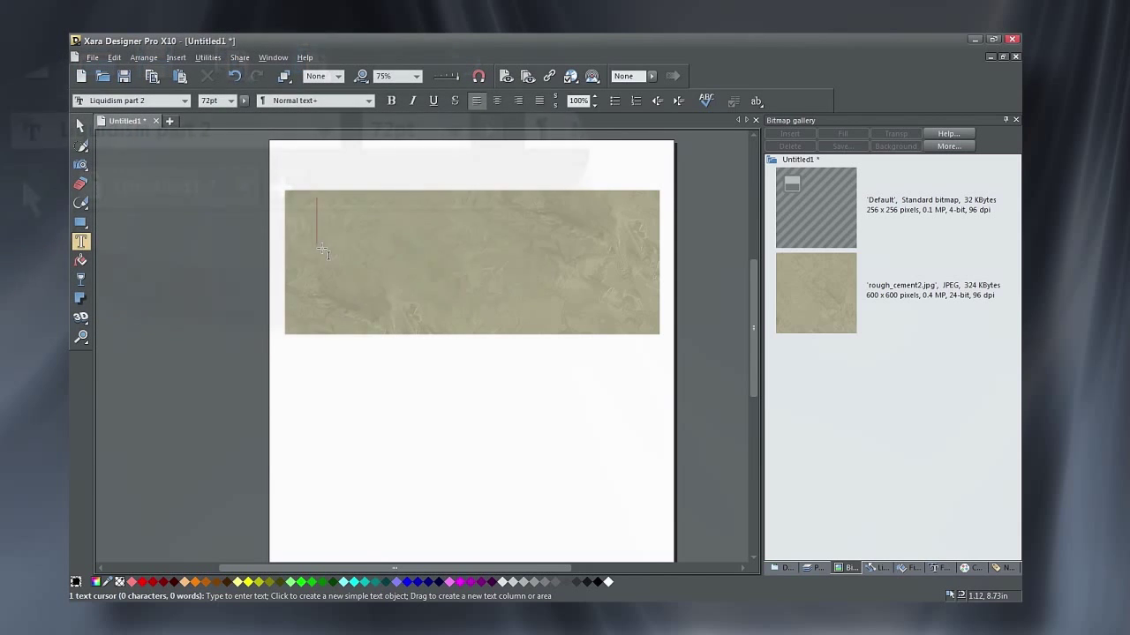
text(Water)
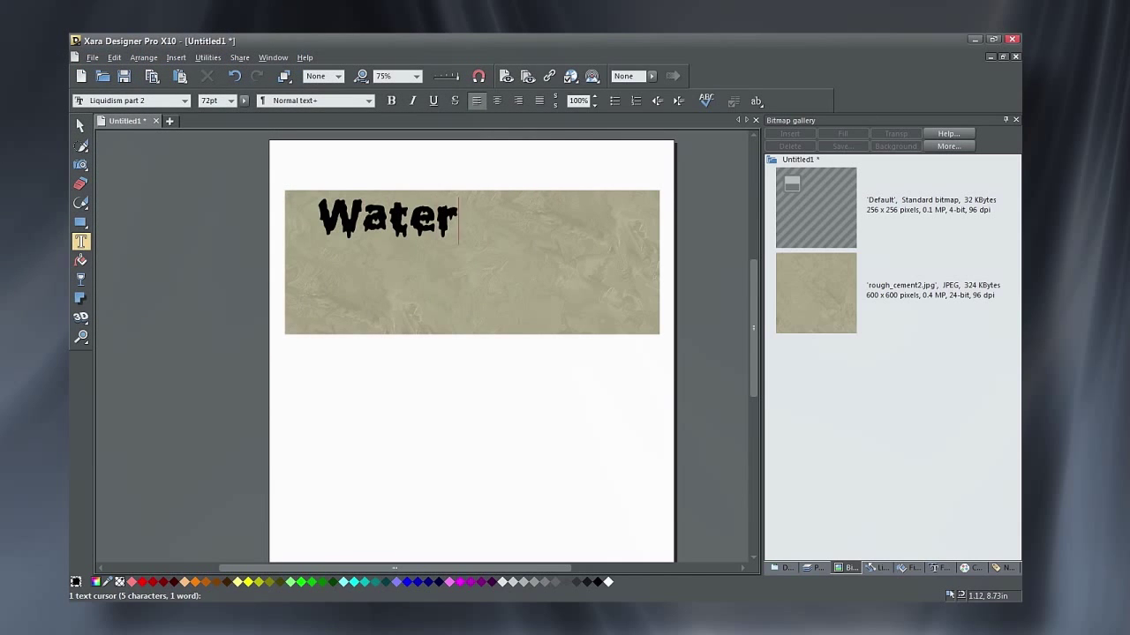
text(y text)
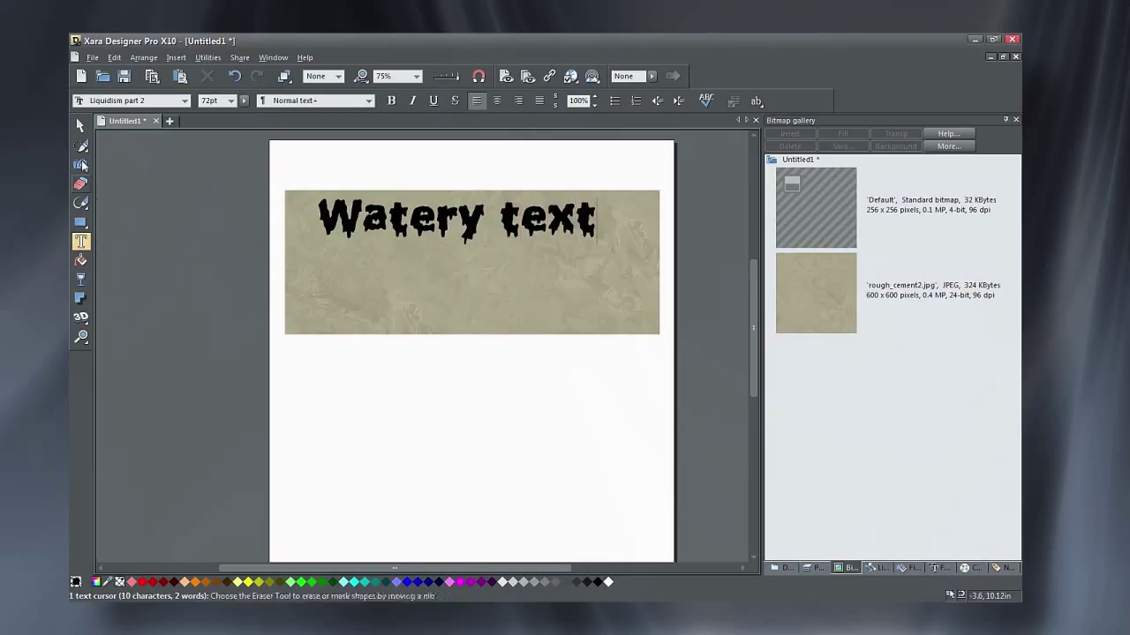
click(80, 125)
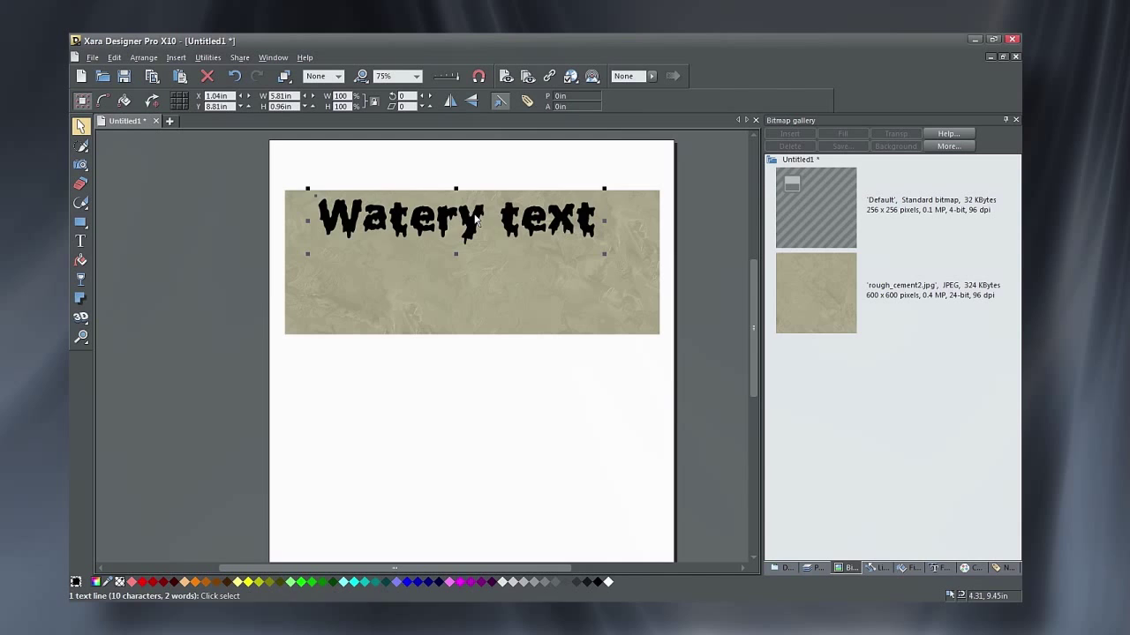
drag(477, 217, 484, 254)
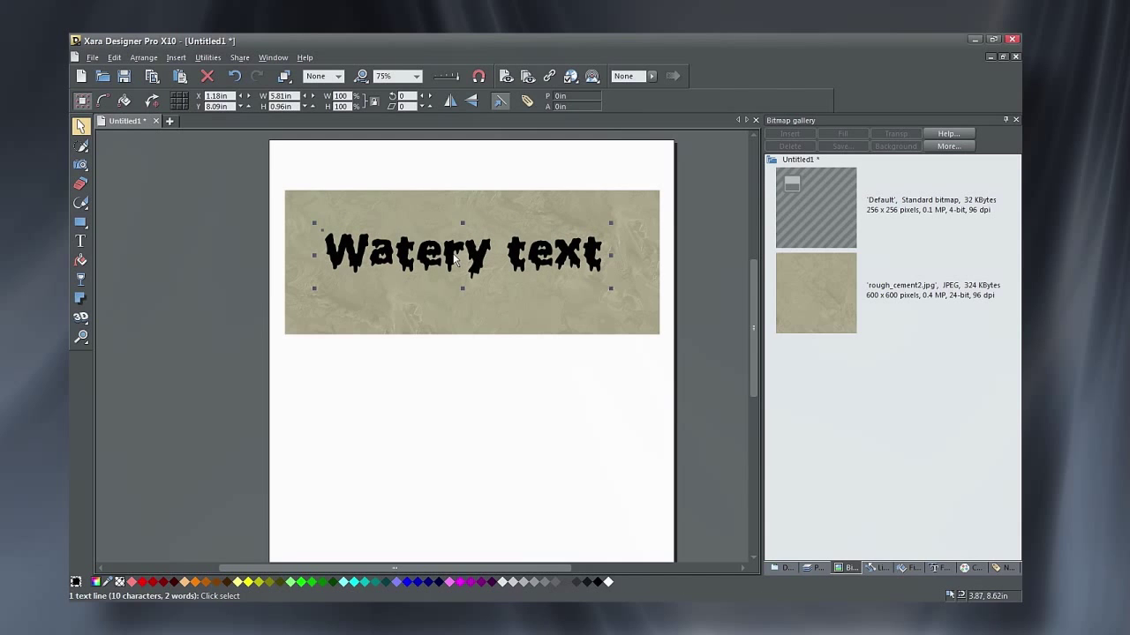
scroll(453, 256, up, 2)
Set the Watery text's transparency type to Enhance so it vanishes into the cement
click(80, 279)
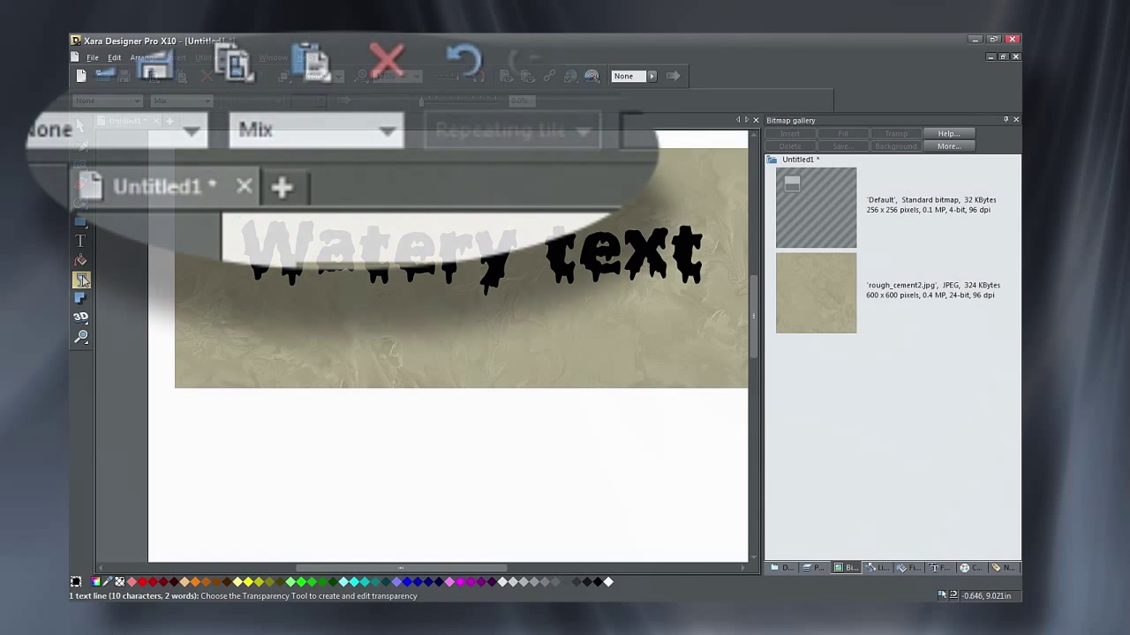
click(389, 134)
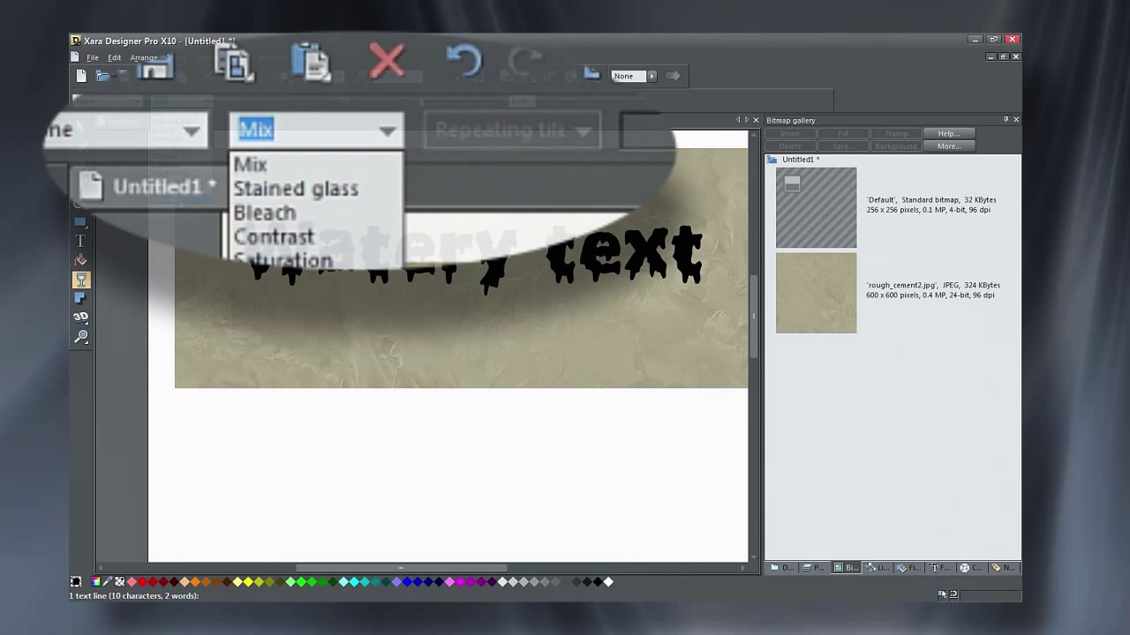
click(358, 284)
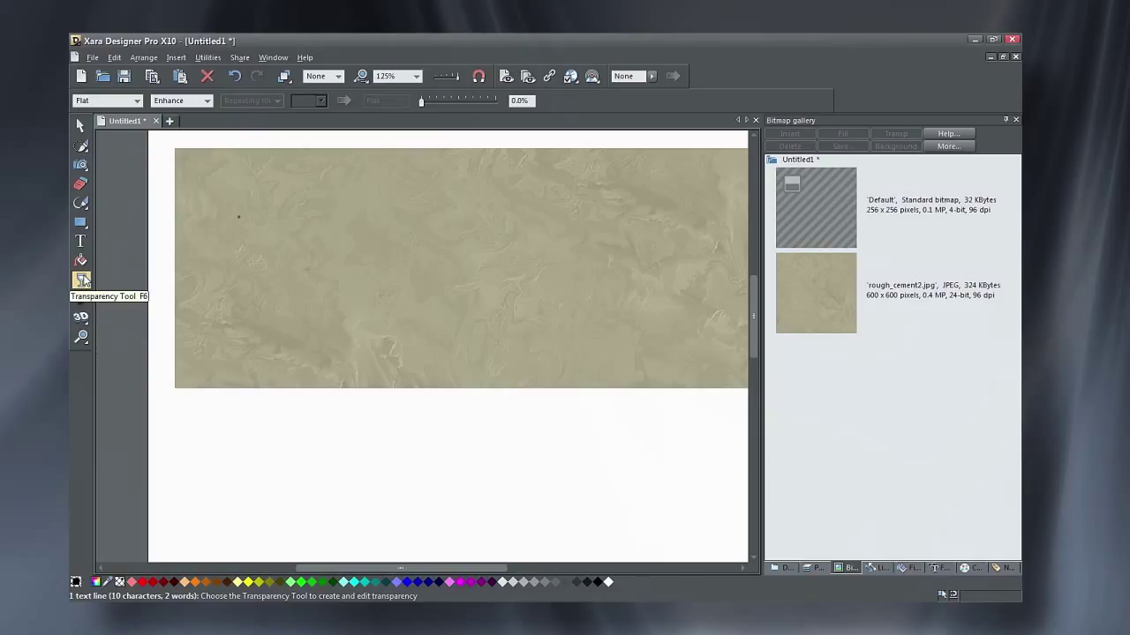
mouse_move(81, 228)
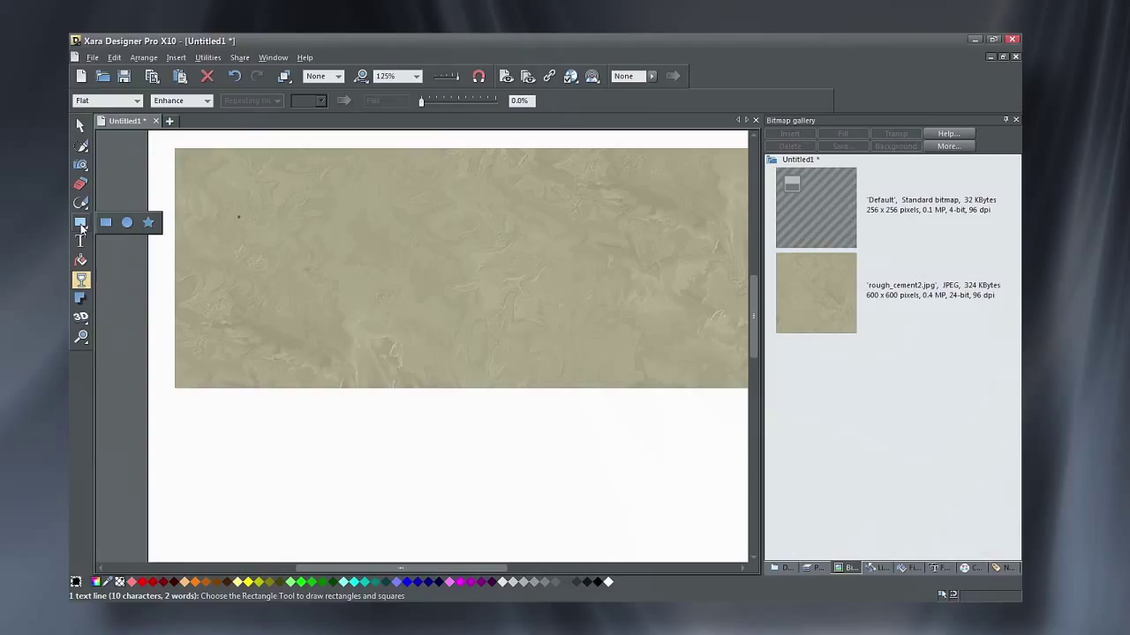
Lower the Watery text's brightness to -38 with the Photo tool
click(81, 168)
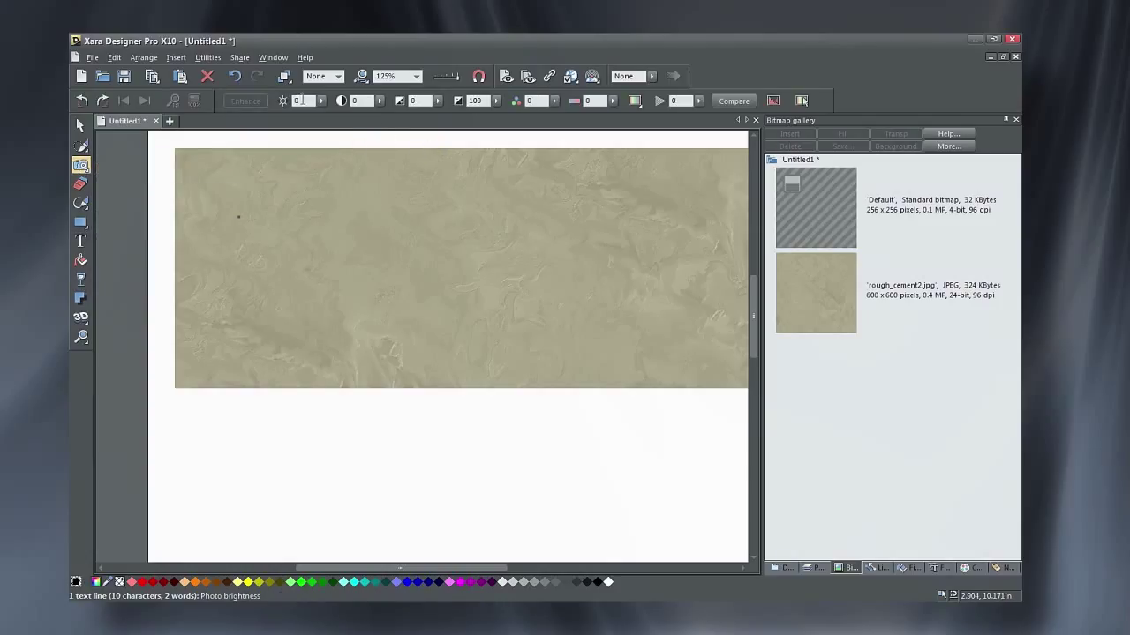
click(322, 105)
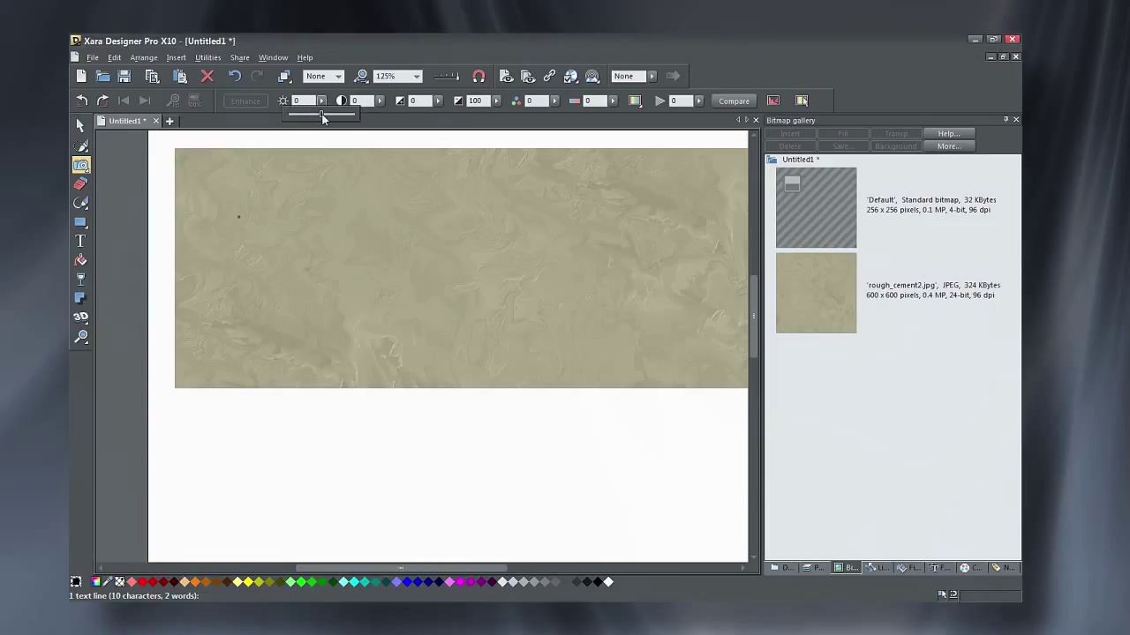
drag(312, 112, 308, 115)
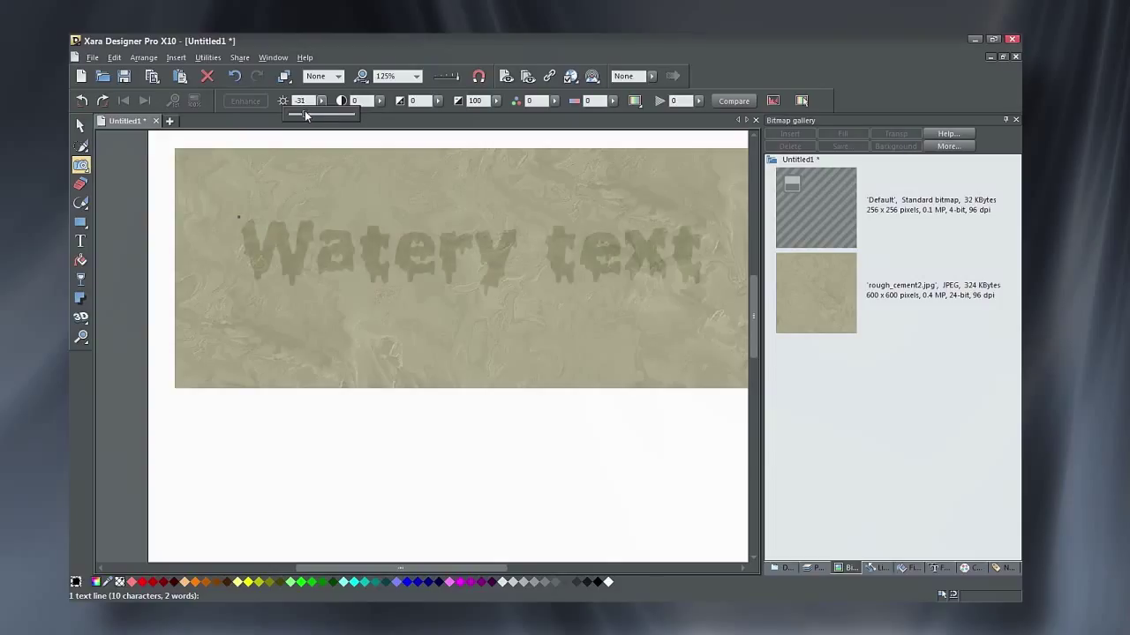
drag(304, 112, 303, 113)
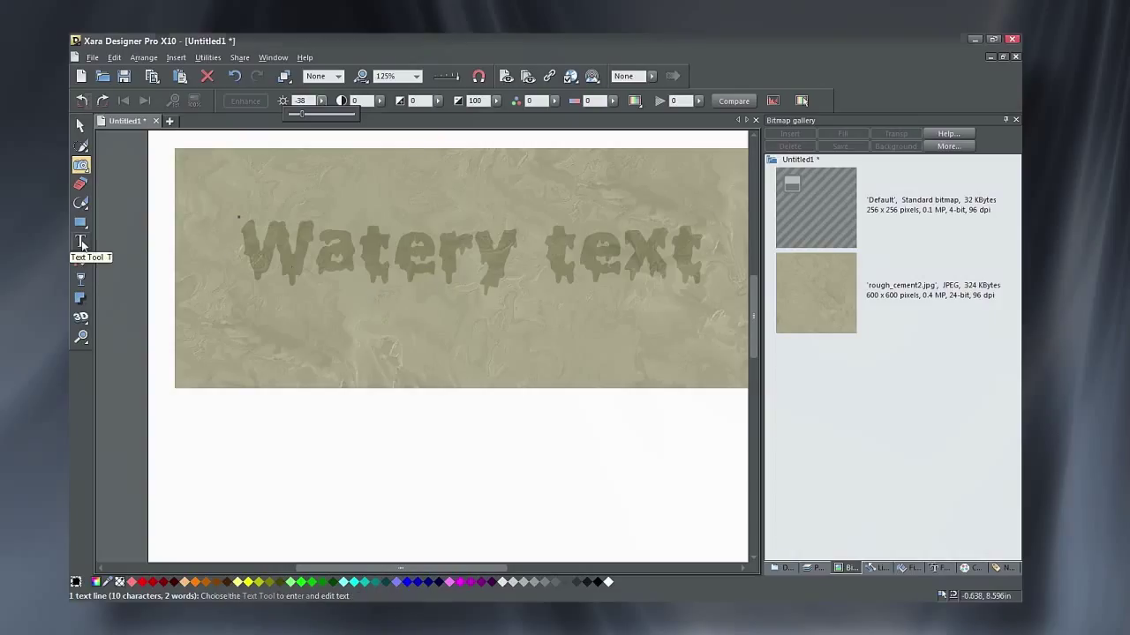
Raise the Watery text's brightness to 31 with the Photo tool so it turns pale
key(F2)
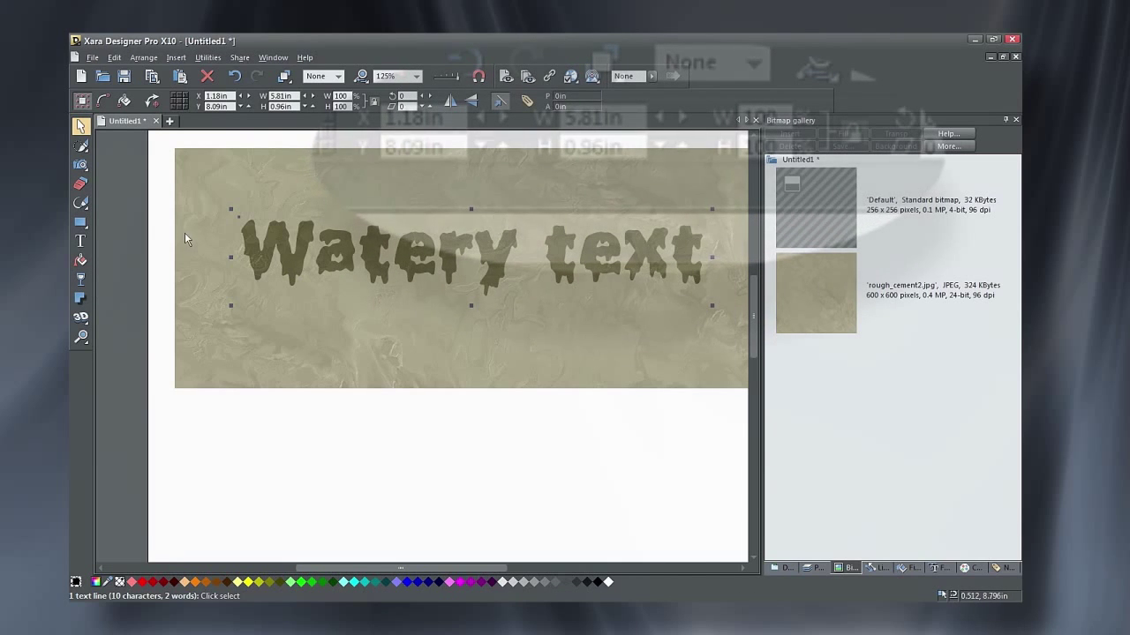
click(80, 164)
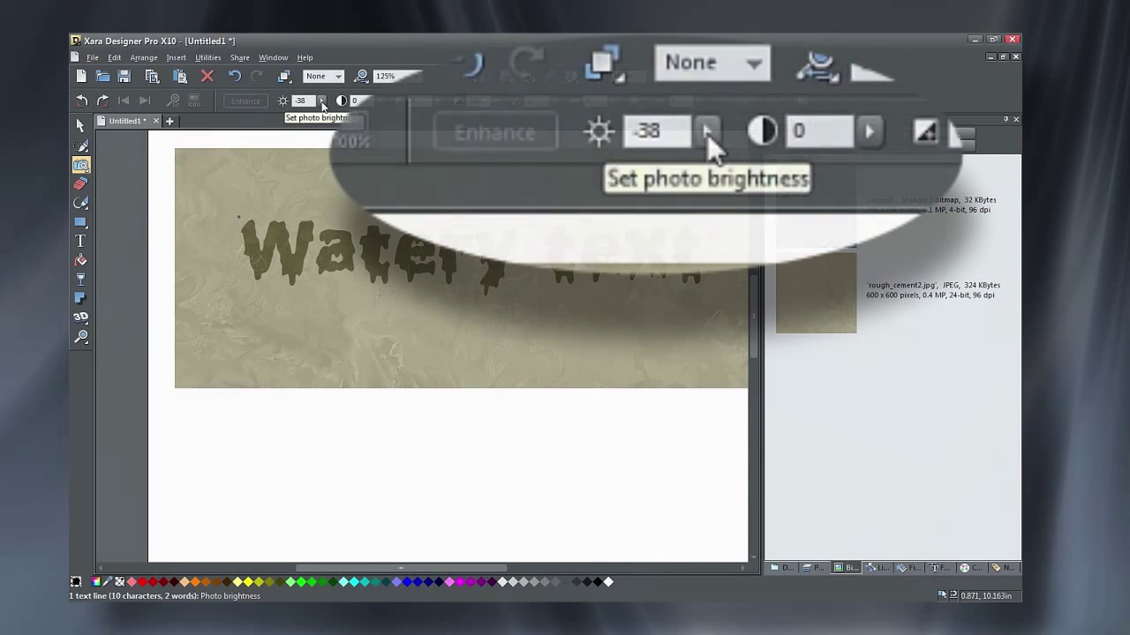
click(322, 101)
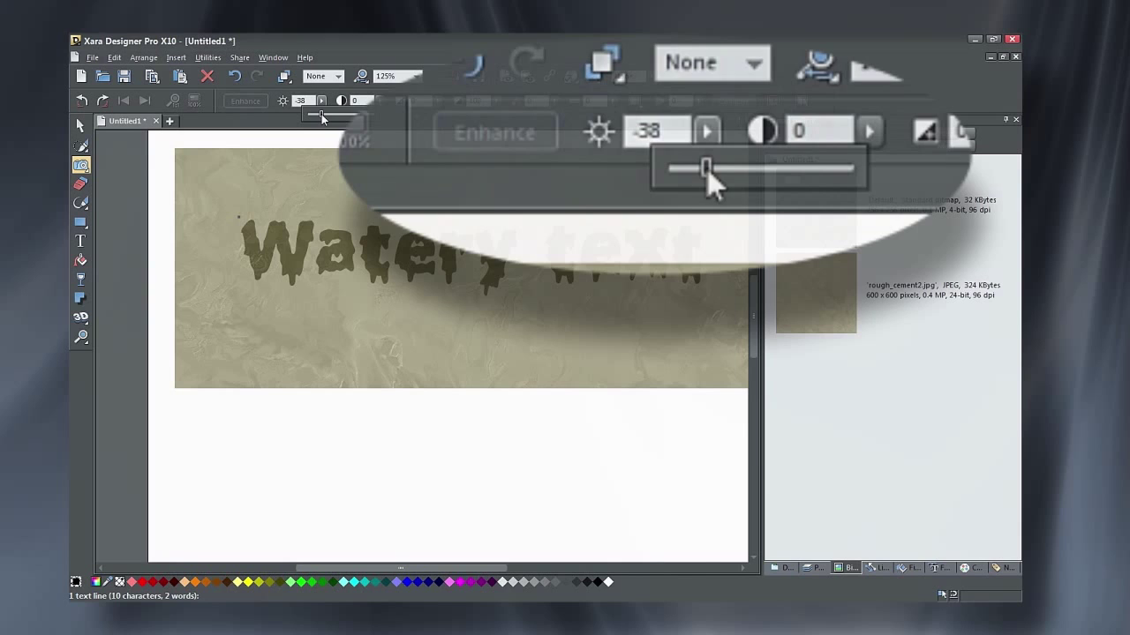
drag(321, 117, 358, 118)
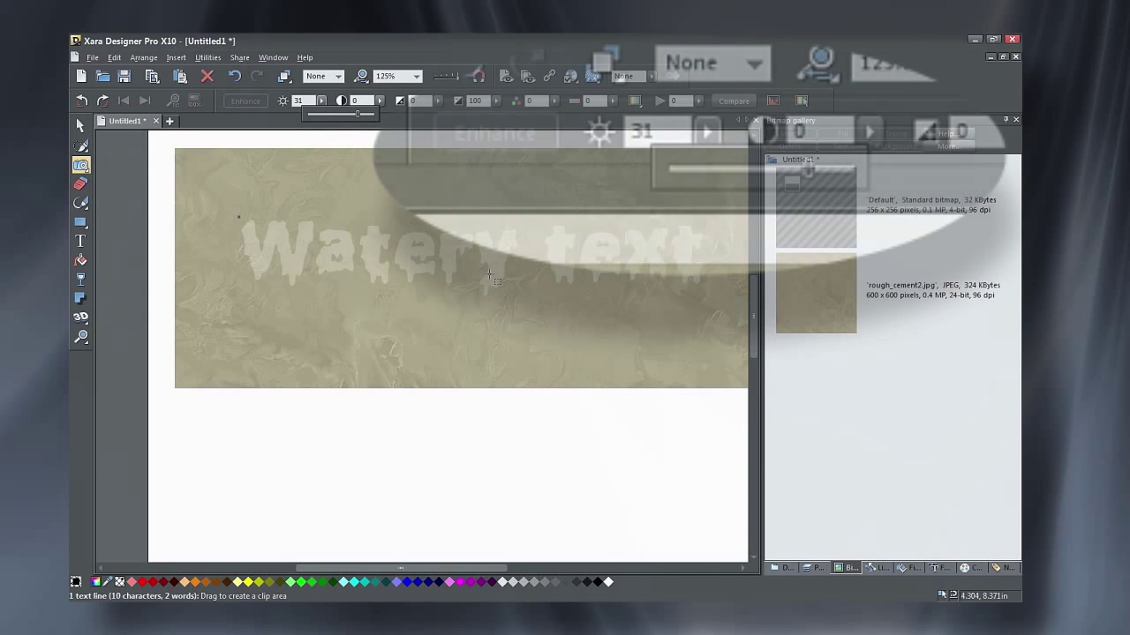
Give the Watery text a 6.2px feather to soften its letter edges
click(651, 79)
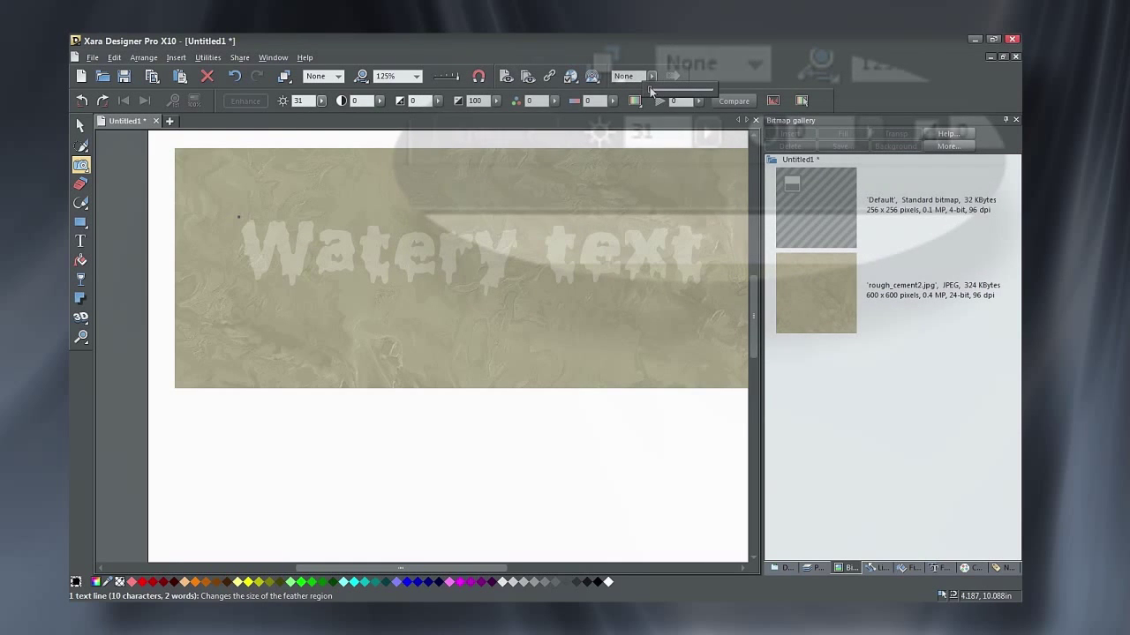
drag(650, 90, 667, 94)
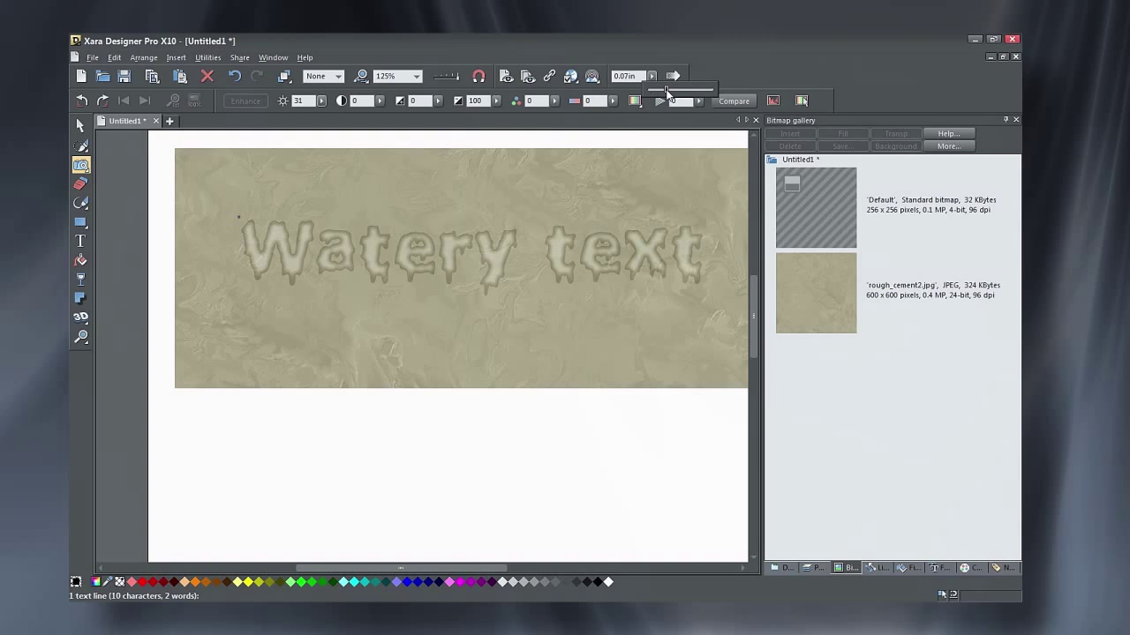
drag(667, 91, 667, 92)
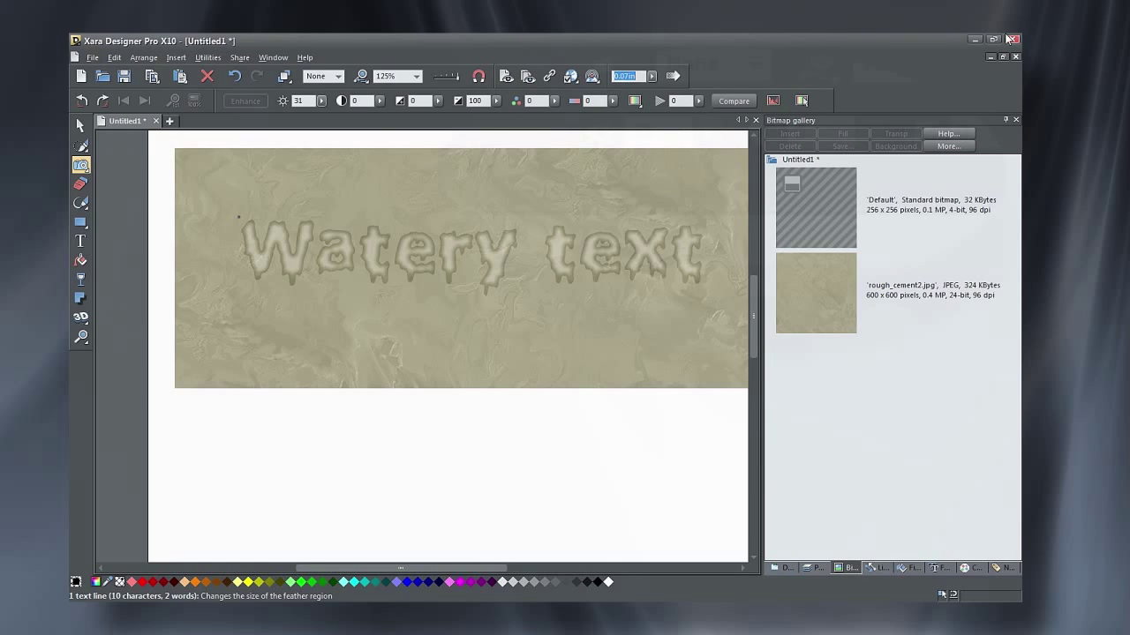
text(6.2)
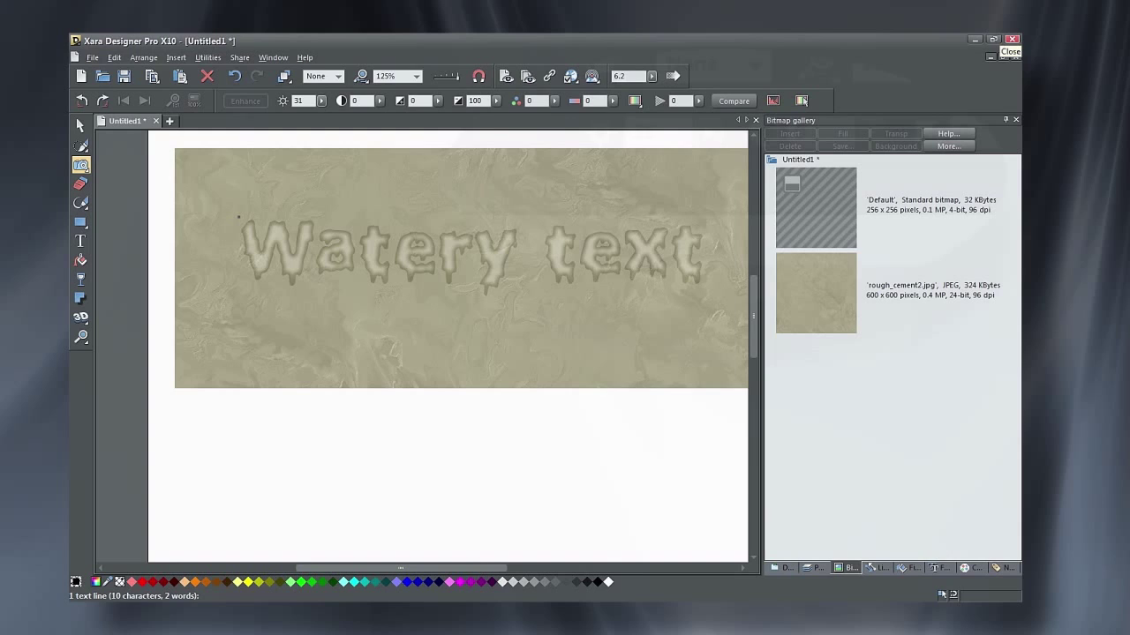
key(Return)
key(F2)
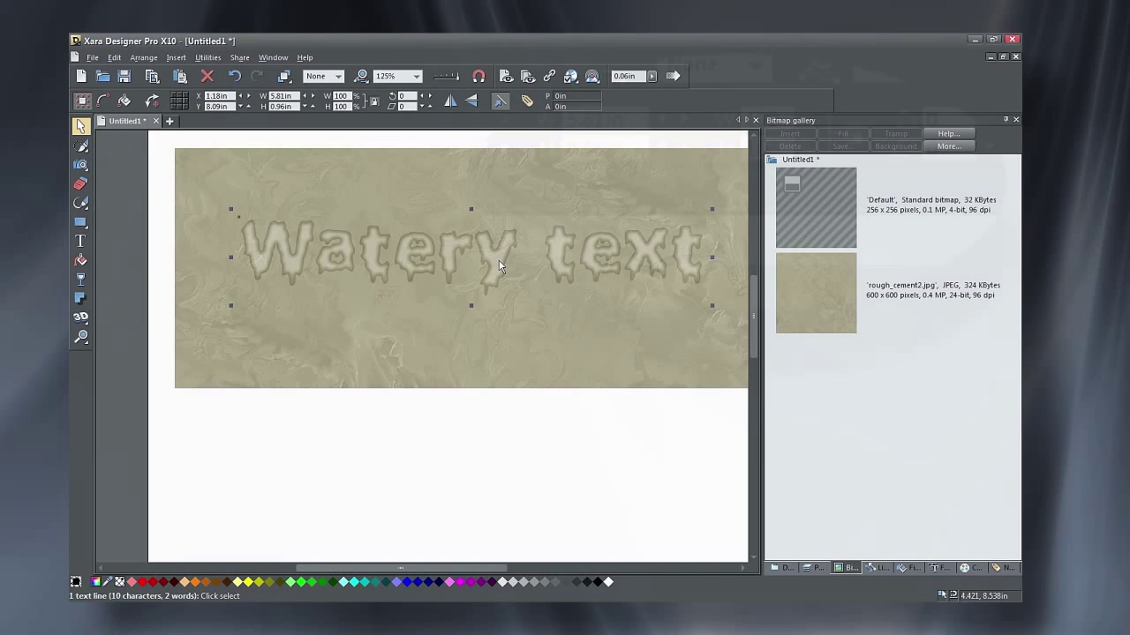
Nudge the Watery text to X 1.16in, Y 8.1in
drag(499, 265, 501, 265)
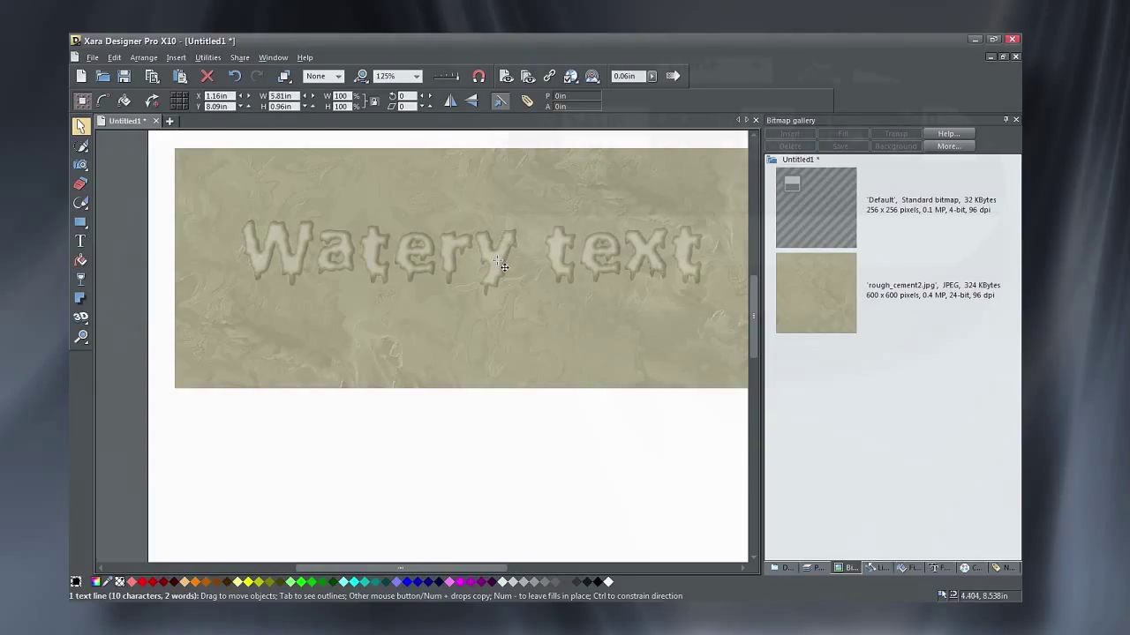
drag(498, 264, 499, 263)
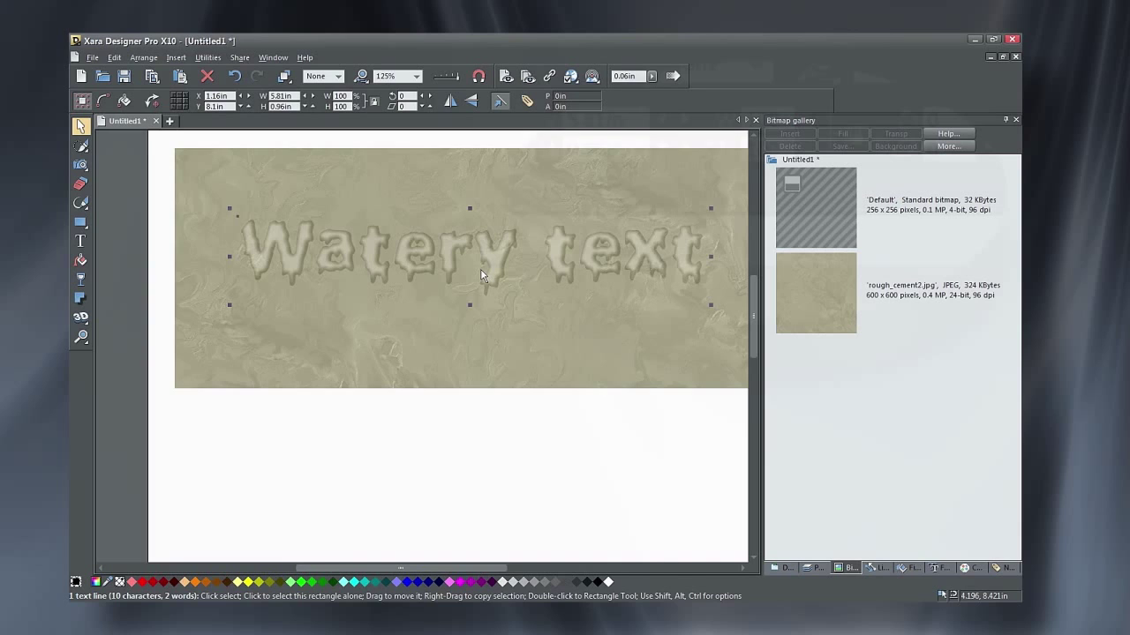
scroll(481, 275, up, 1)
scroll(481, 276, down, 1)
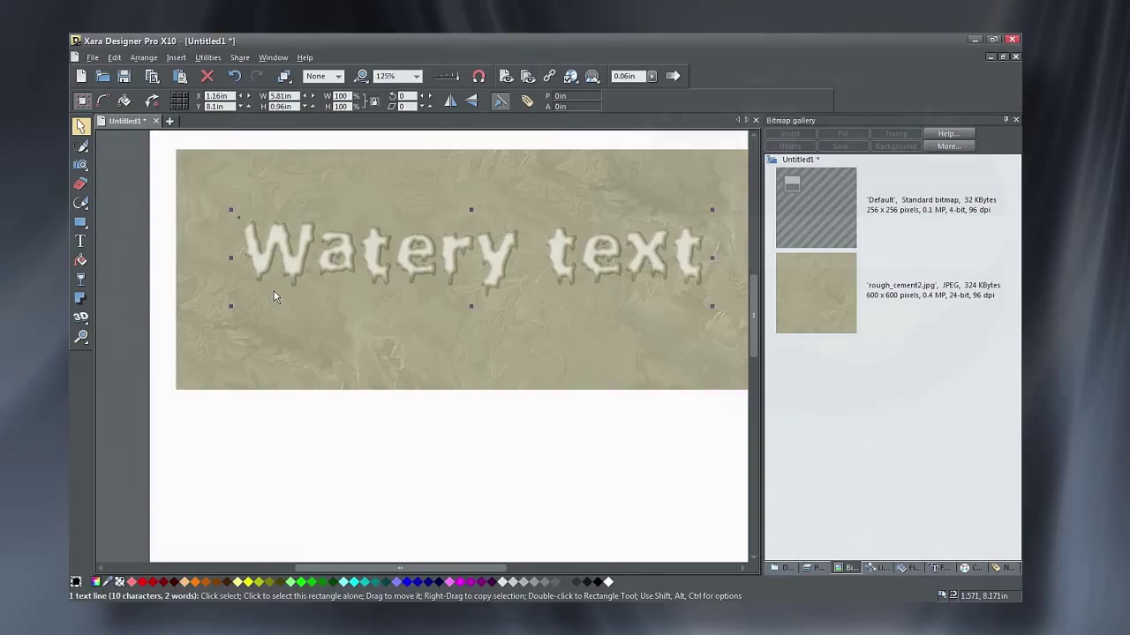
Remove the text's transparency and fill Watery text with white
click(80, 279)
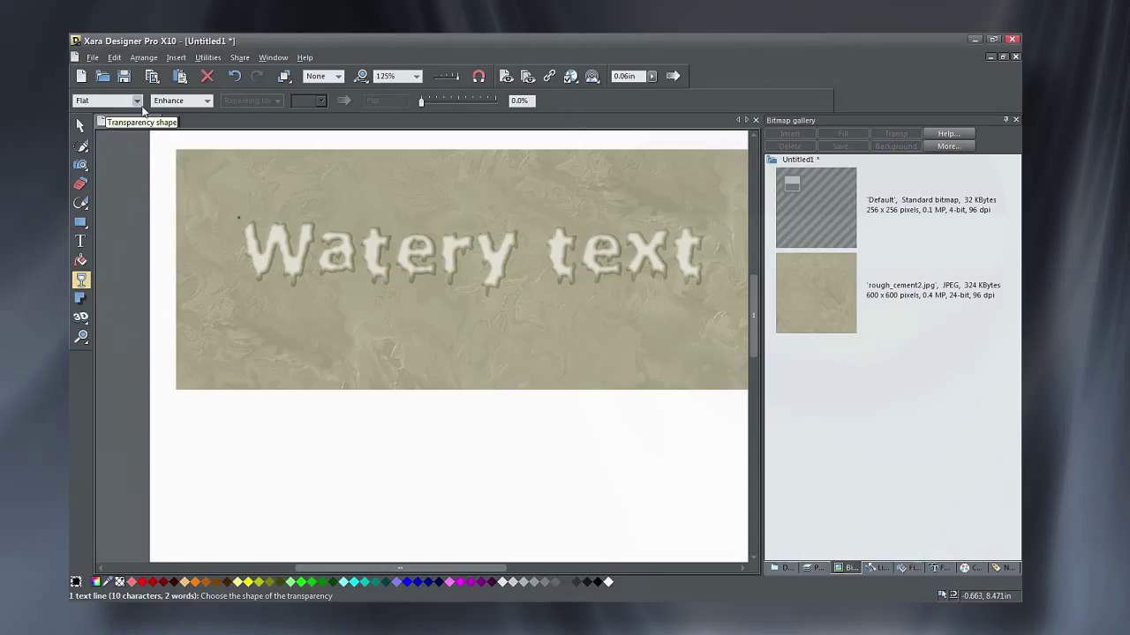
click(106, 100)
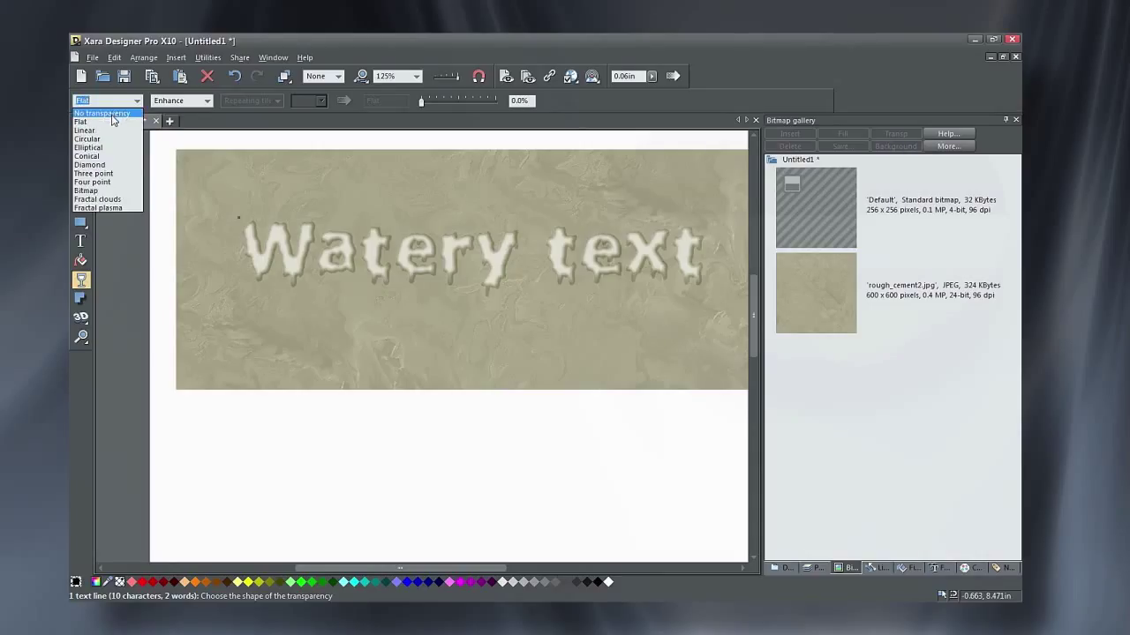
click(110, 115)
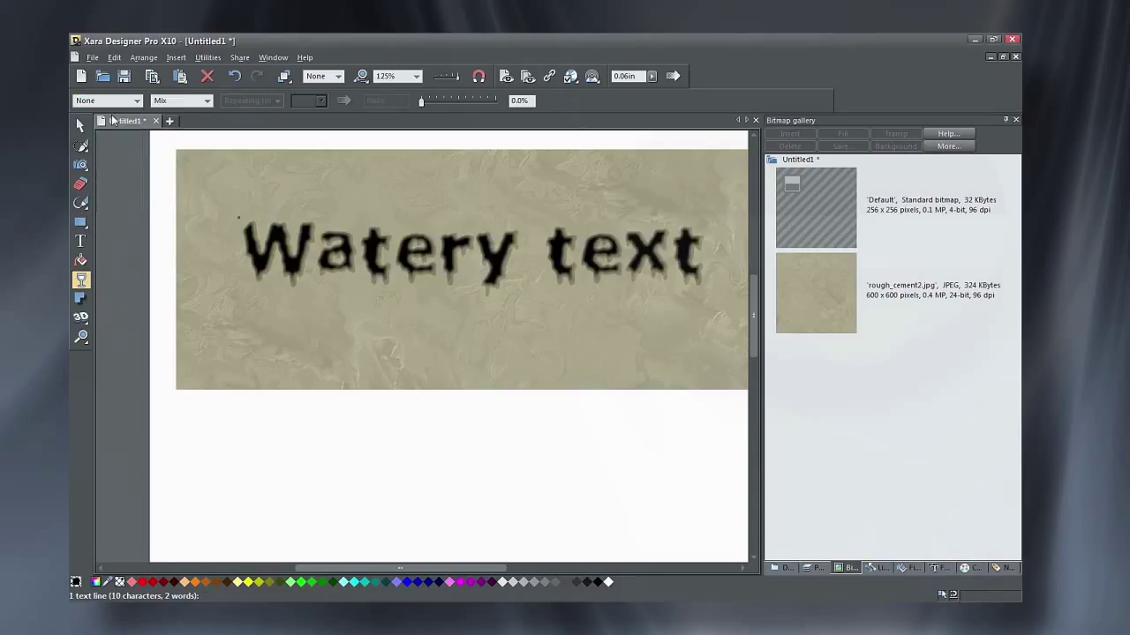
click(608, 583)
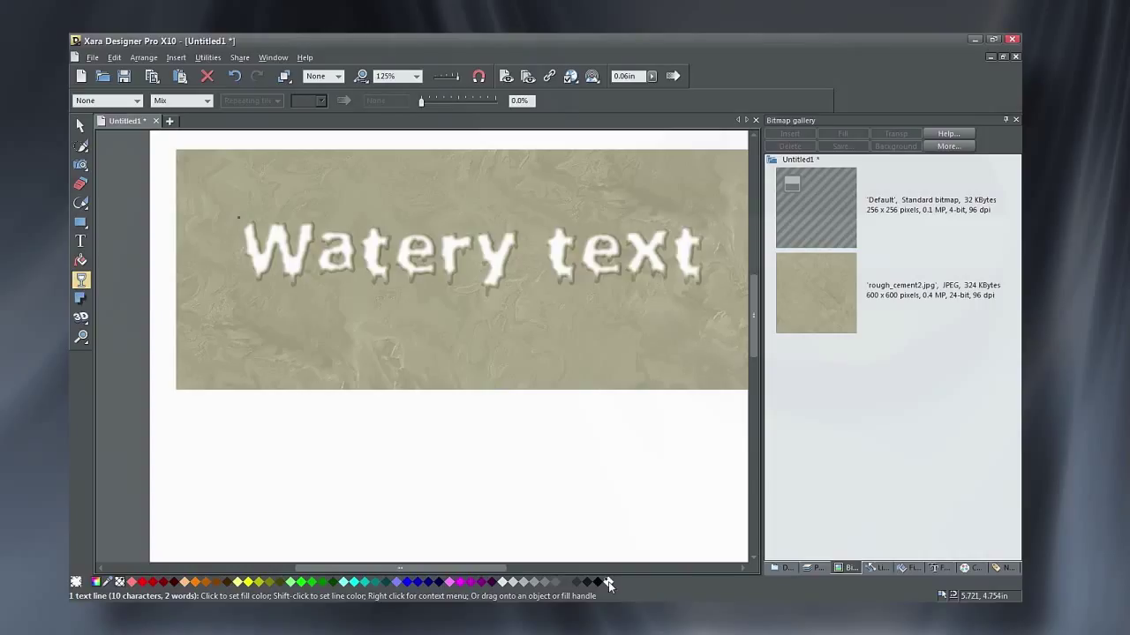
Reduce the text's feather to 3.6px (2.7pt)
click(639, 76)
text(3.6px)
key(Return)
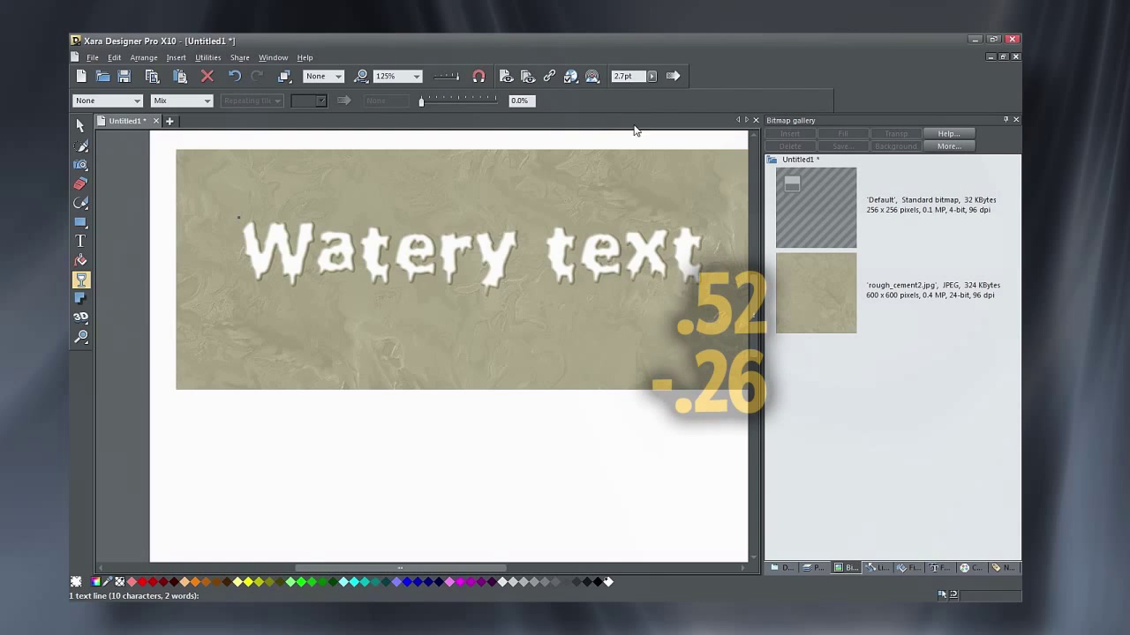
Set the Profile dialog values to 0.52 and -0.26, then close the dialog
click(673, 79)
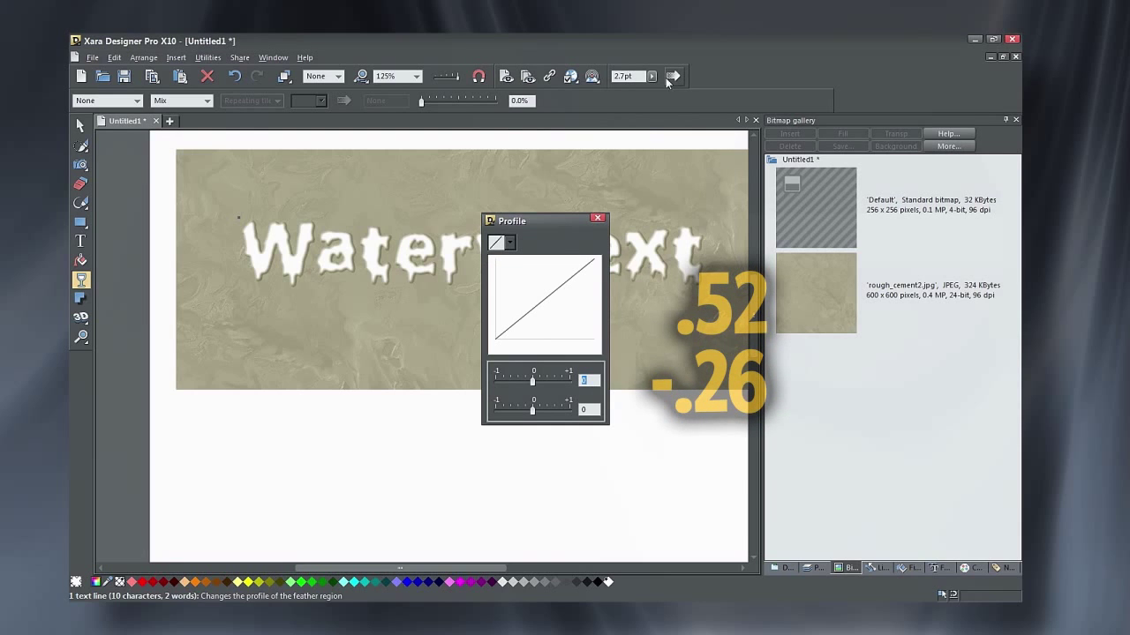
drag(563, 217, 872, 179)
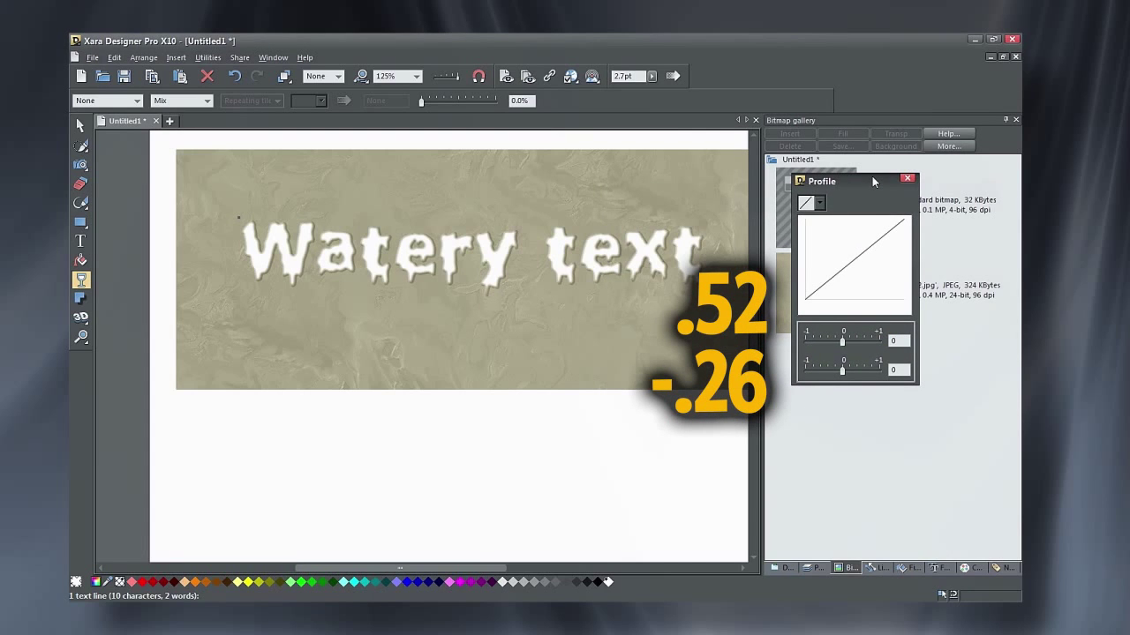
click(893, 341)
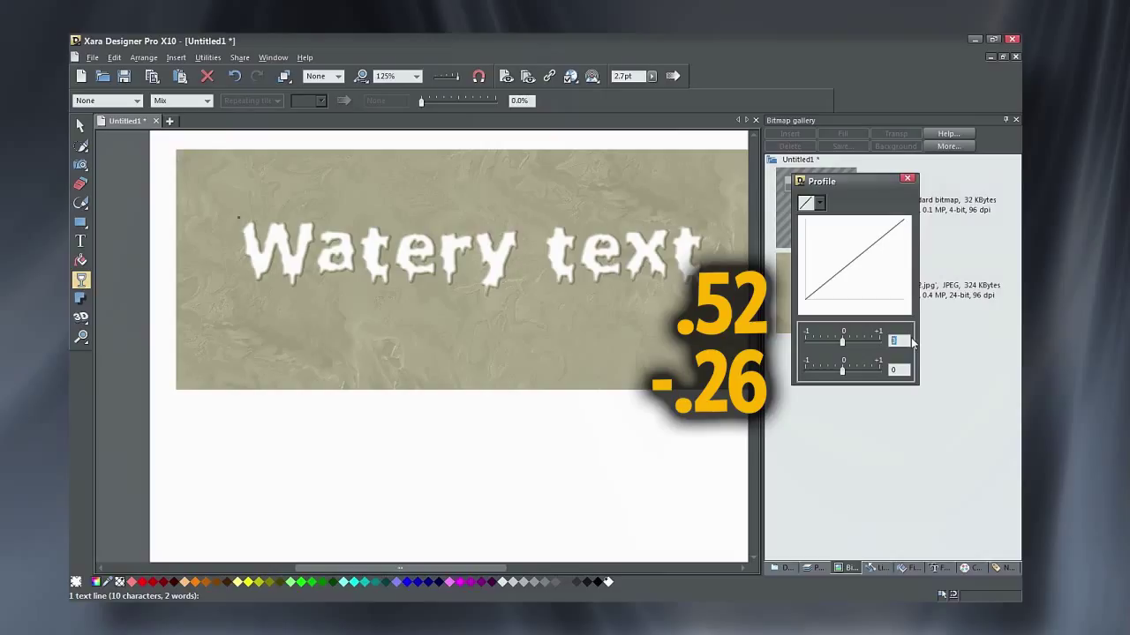
text(.52)
key(Tab)
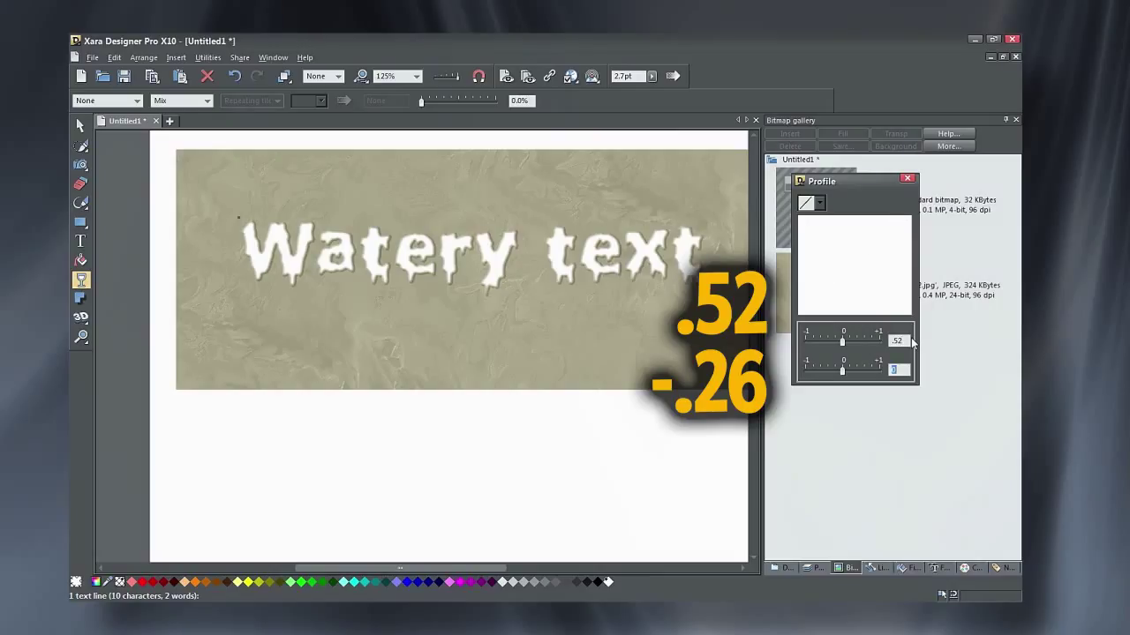
text(-.26)
key(Return)
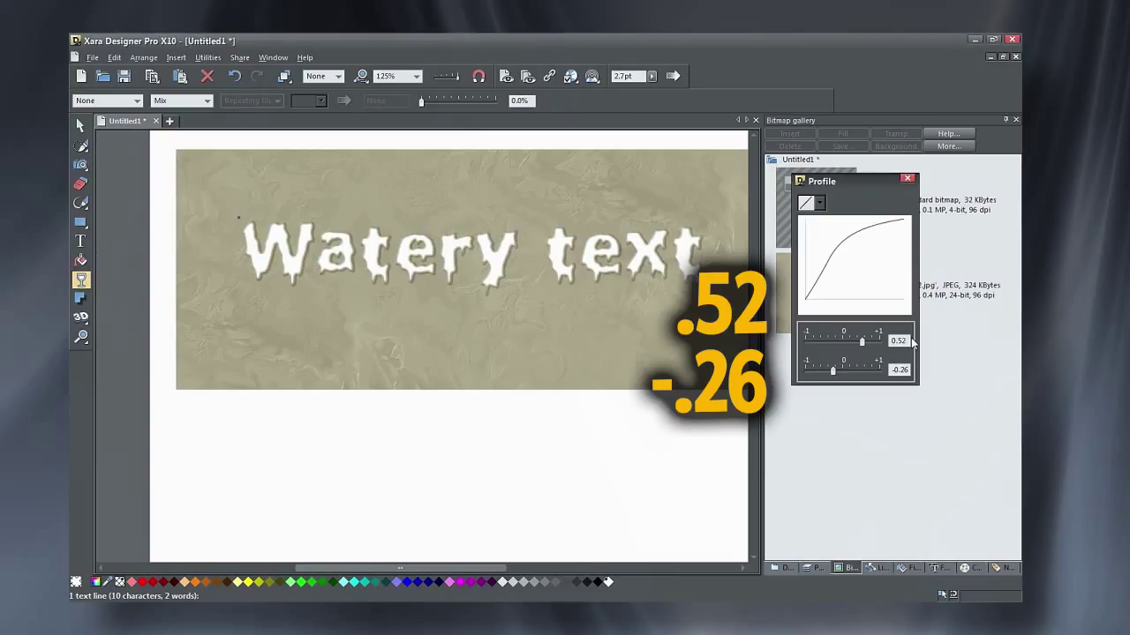
click(907, 178)
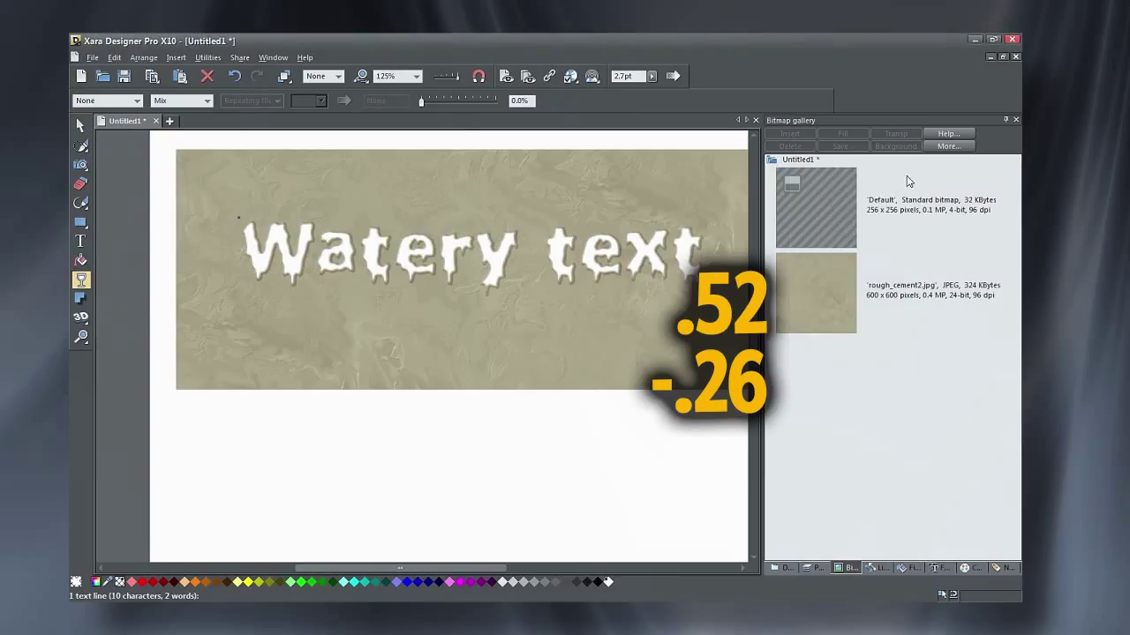
click(80, 126)
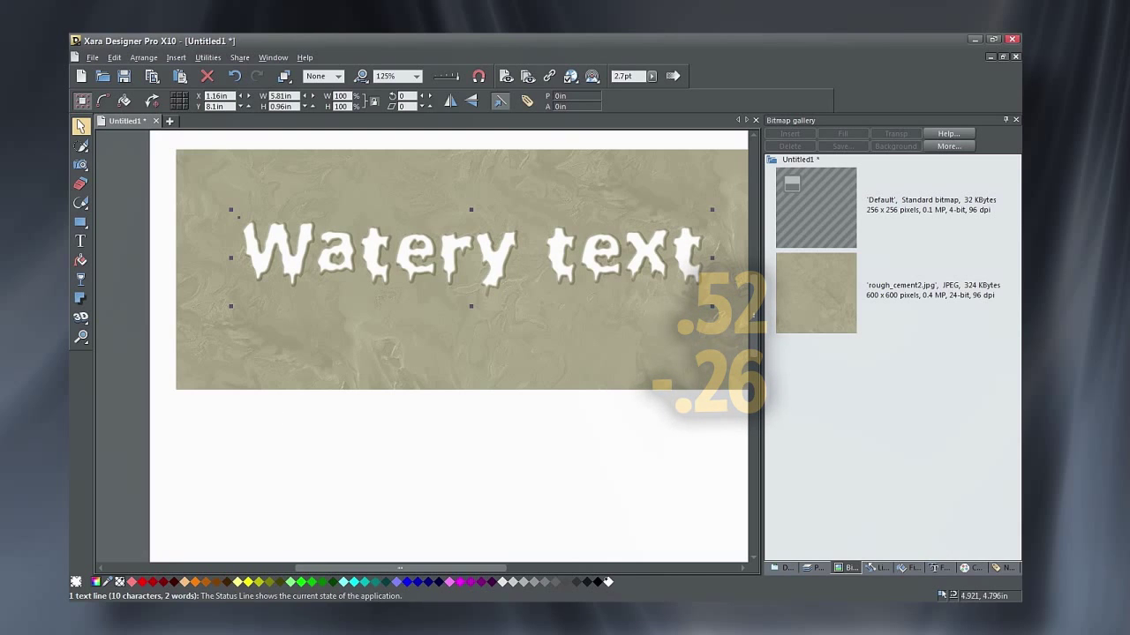
Make the Watery text fill black and shift it slightly to the right
key(ctrl+z)
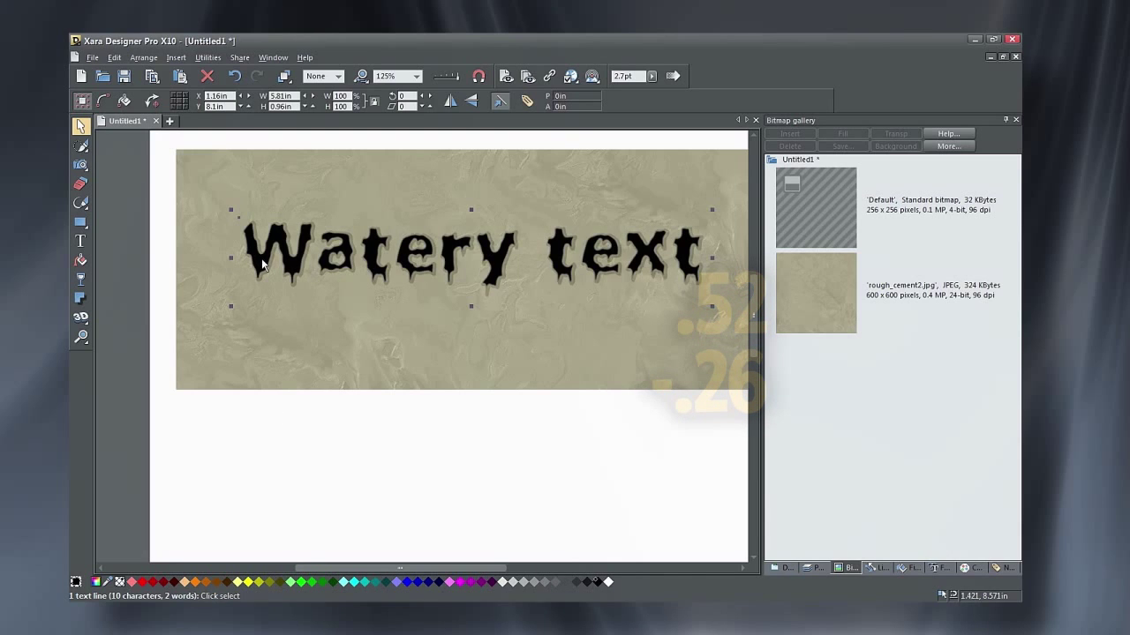
drag(261, 266, 265, 266)
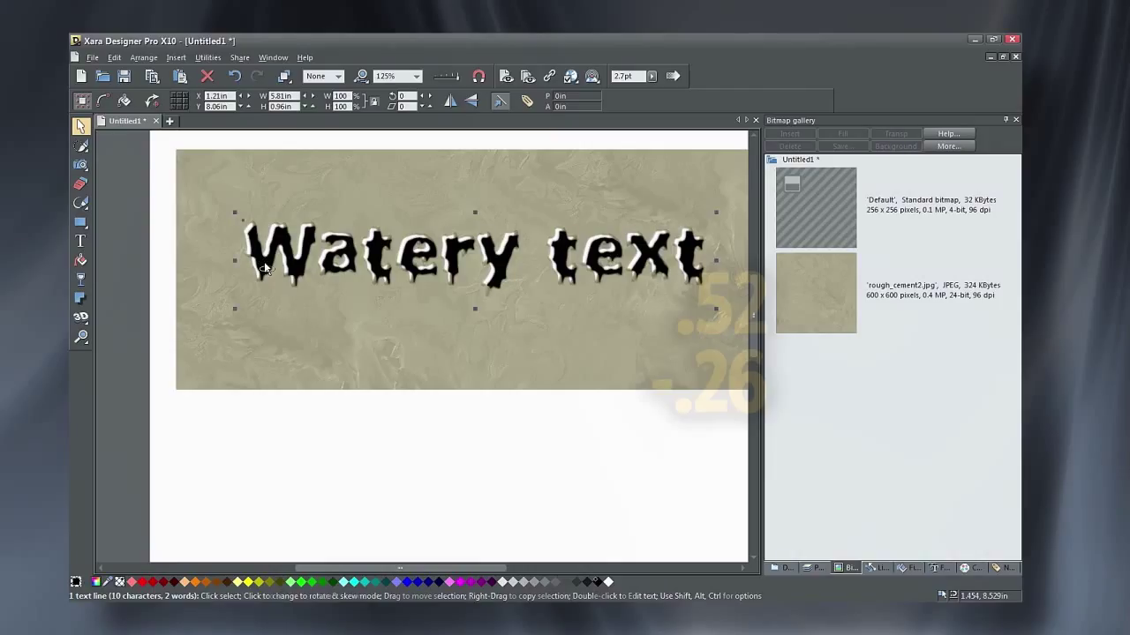
key(Escape)
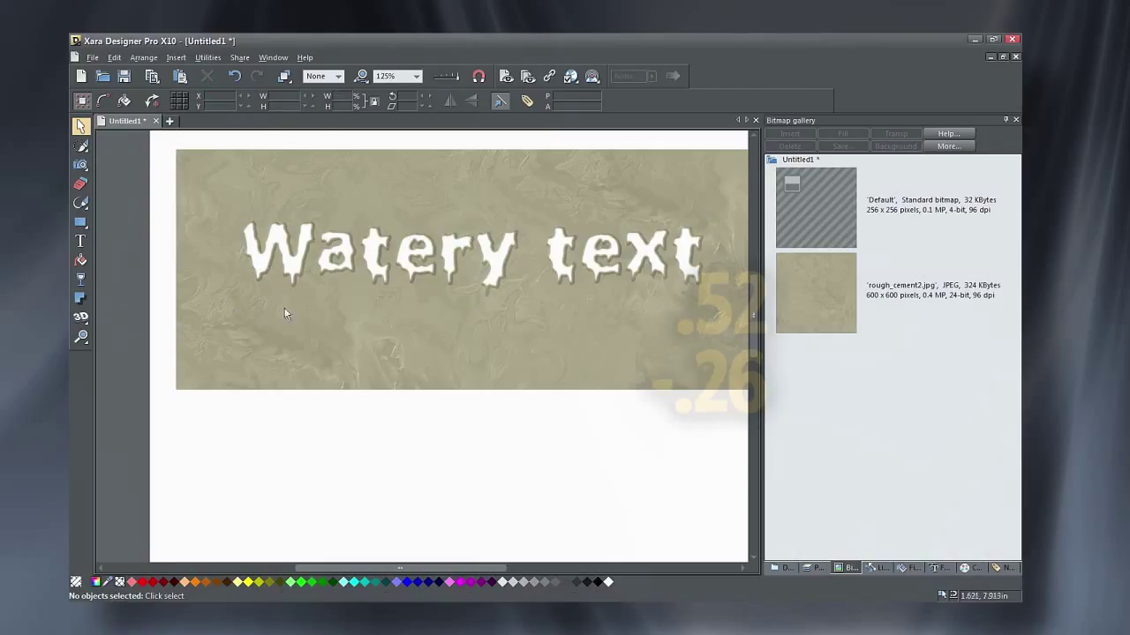
Paste an opacity mask onto the Watery text line from its context menu
click(292, 269)
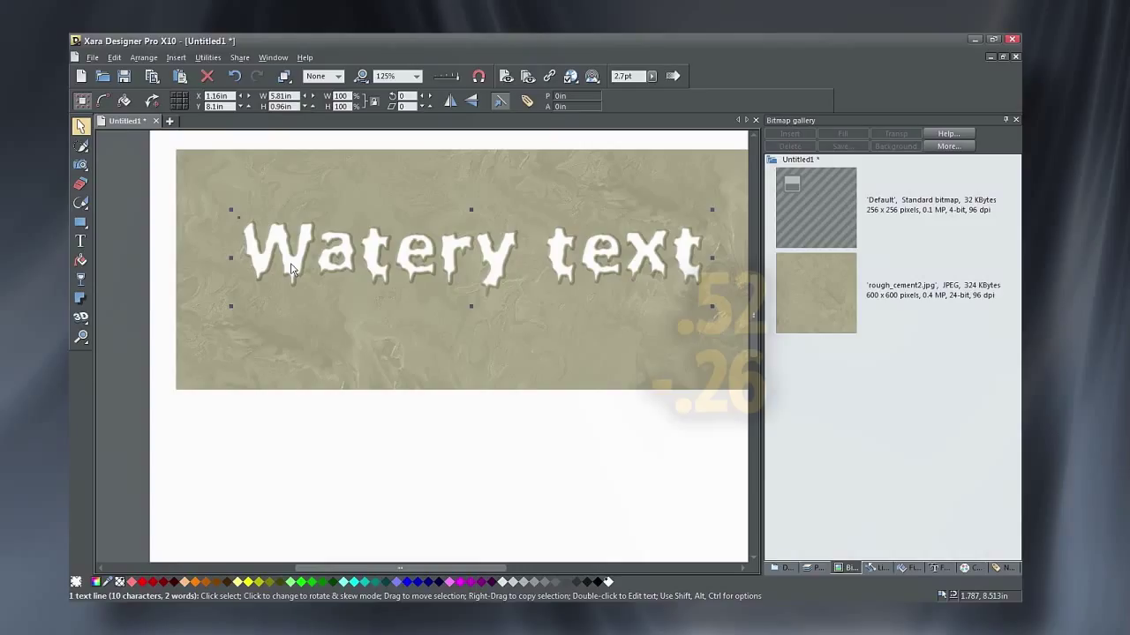
right_click(292, 269)
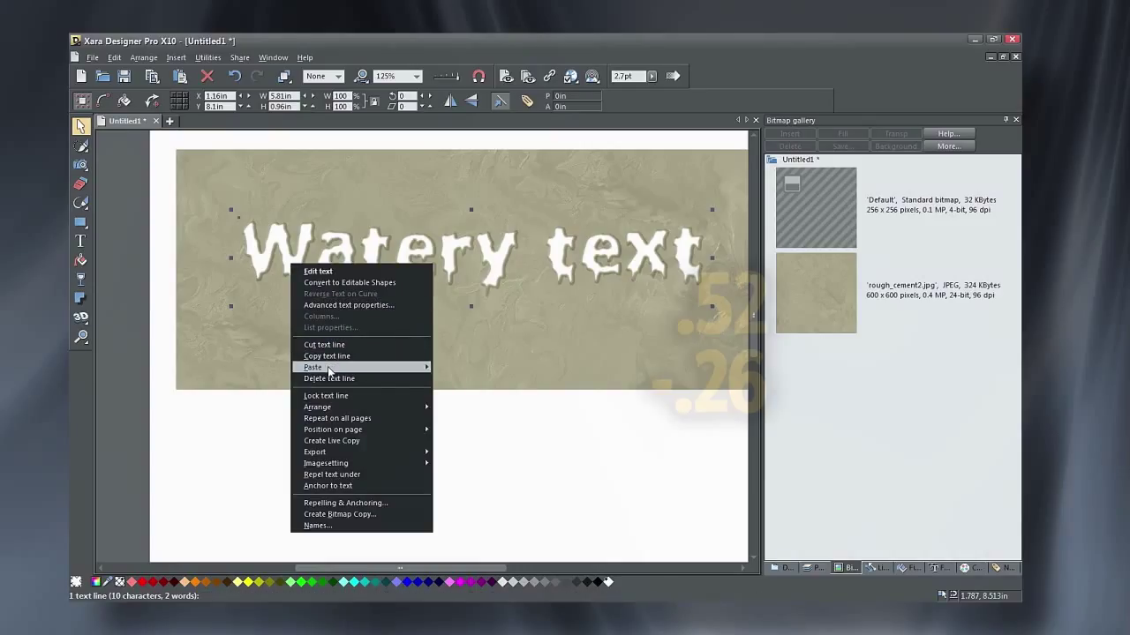
mouse_move(360, 368)
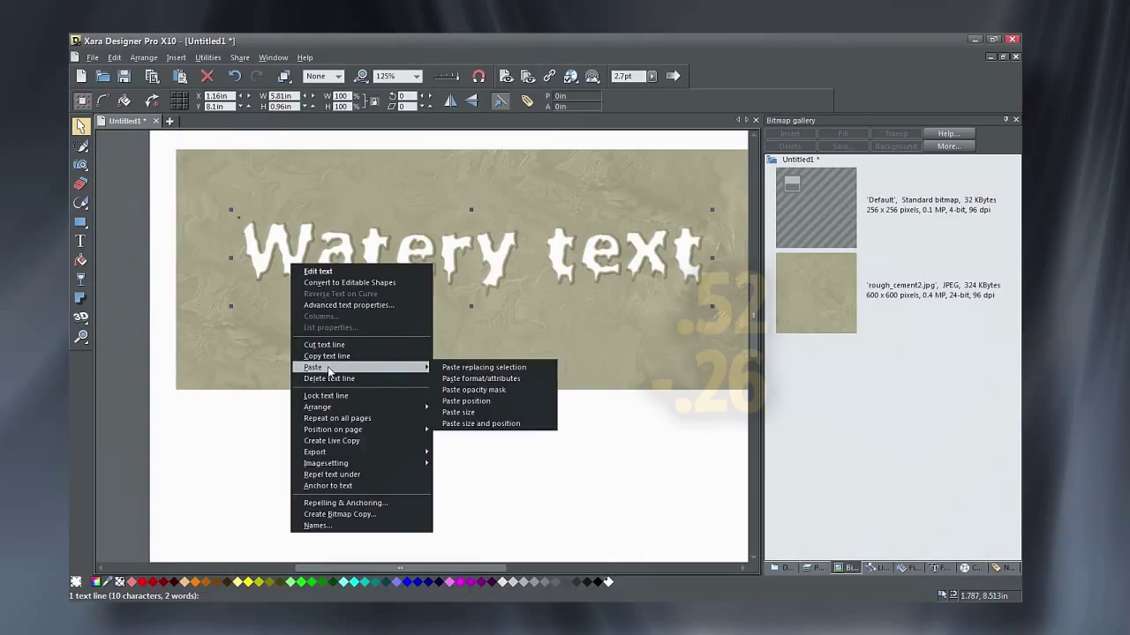
click(485, 390)
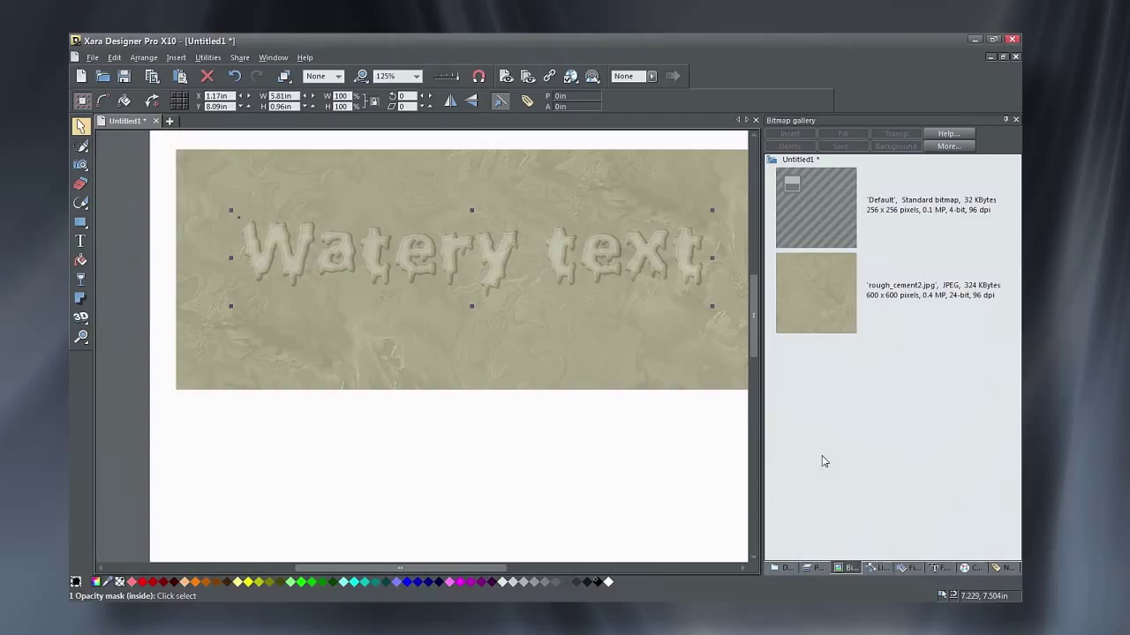
In the Page & Layer Gallery, select the Text Line inside Layer 1's Opacity mask group
click(814, 569)
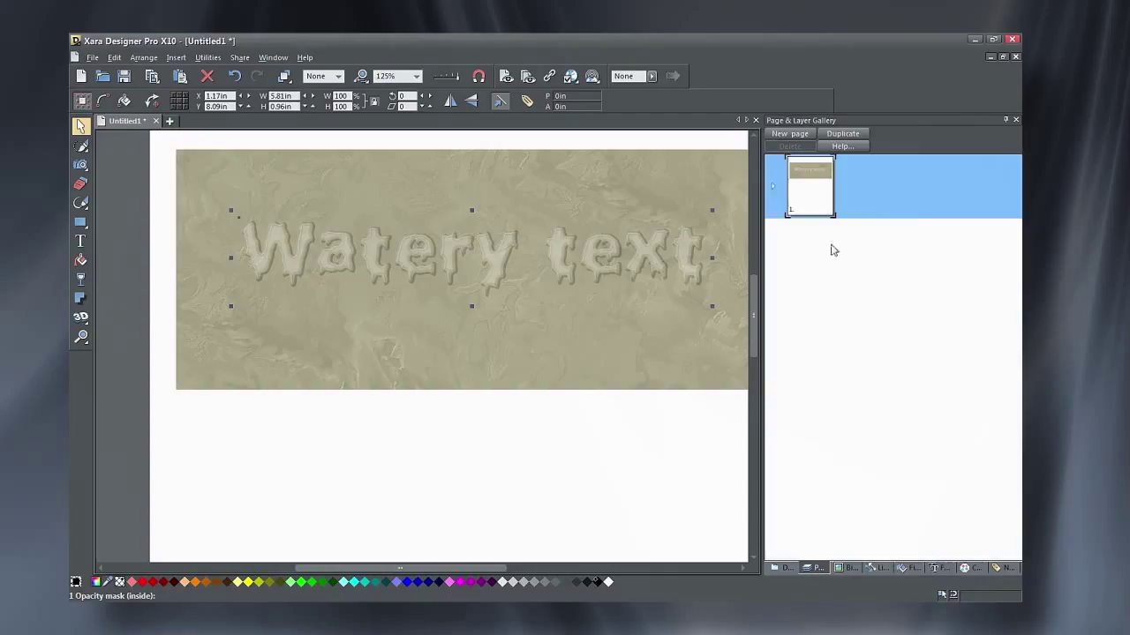
click(792, 224)
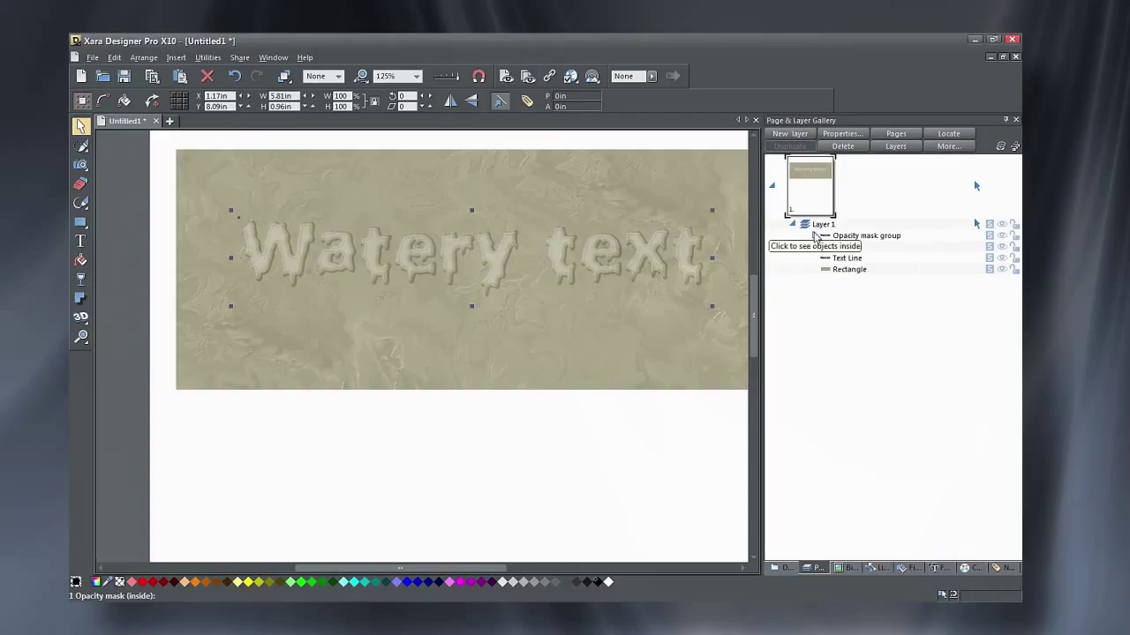
click(814, 236)
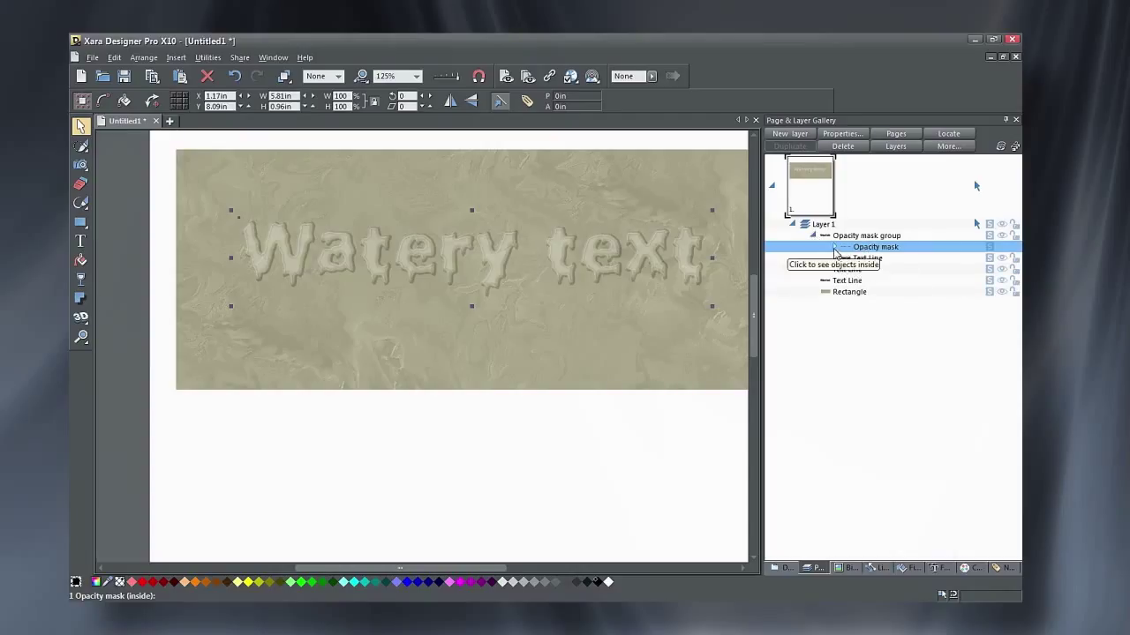
click(835, 247)
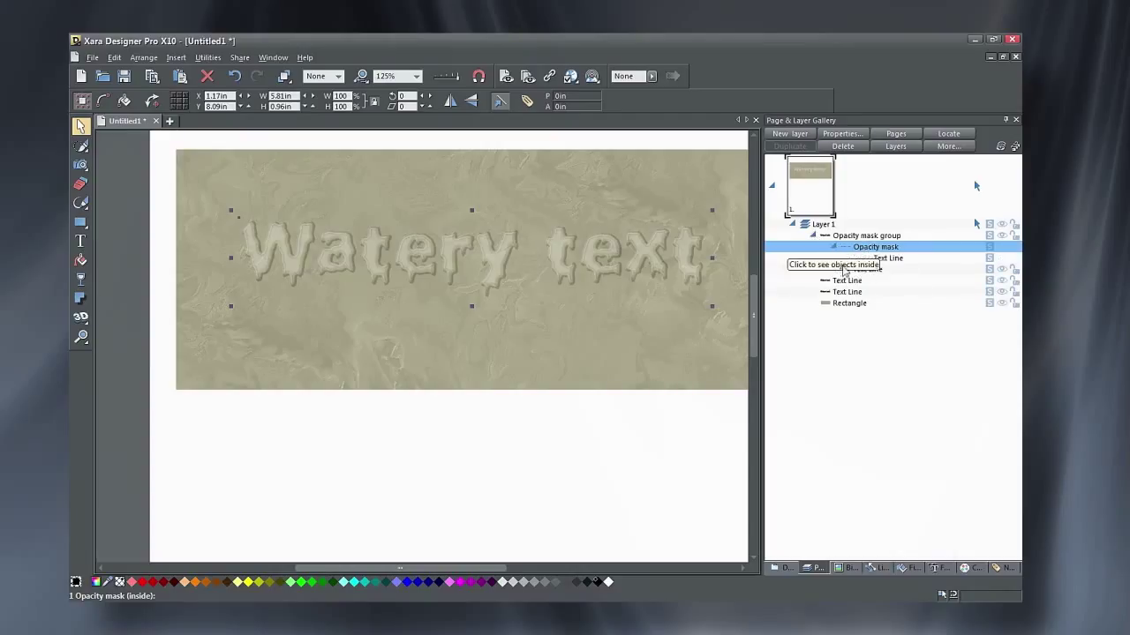
click(889, 259)
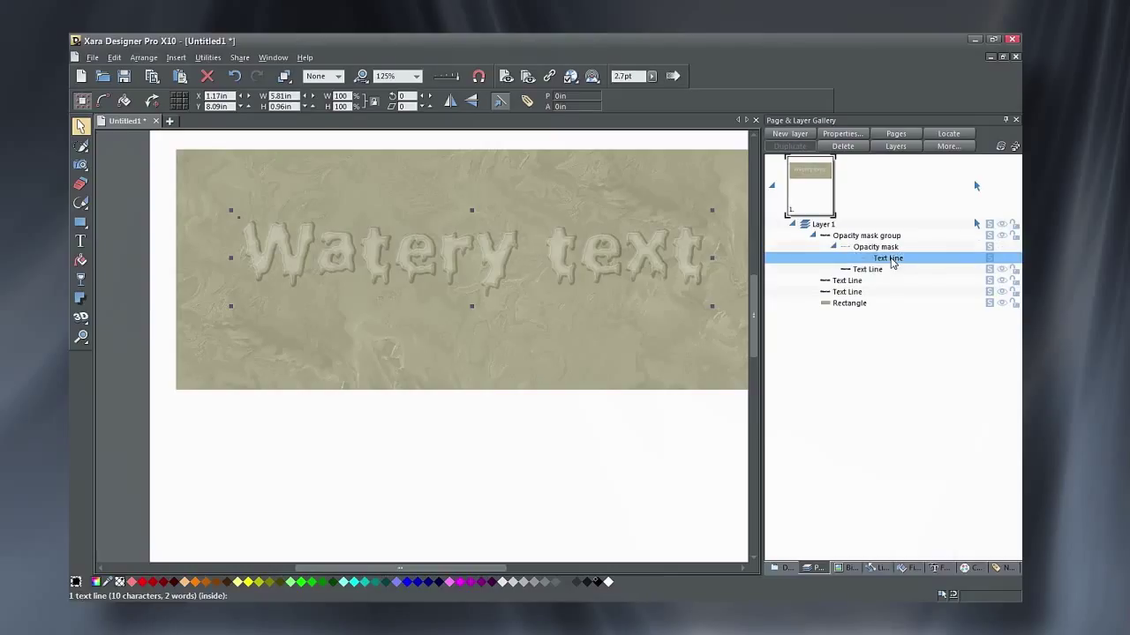
Nudge the mask text slightly right and down with the arrow keys
key(Right)
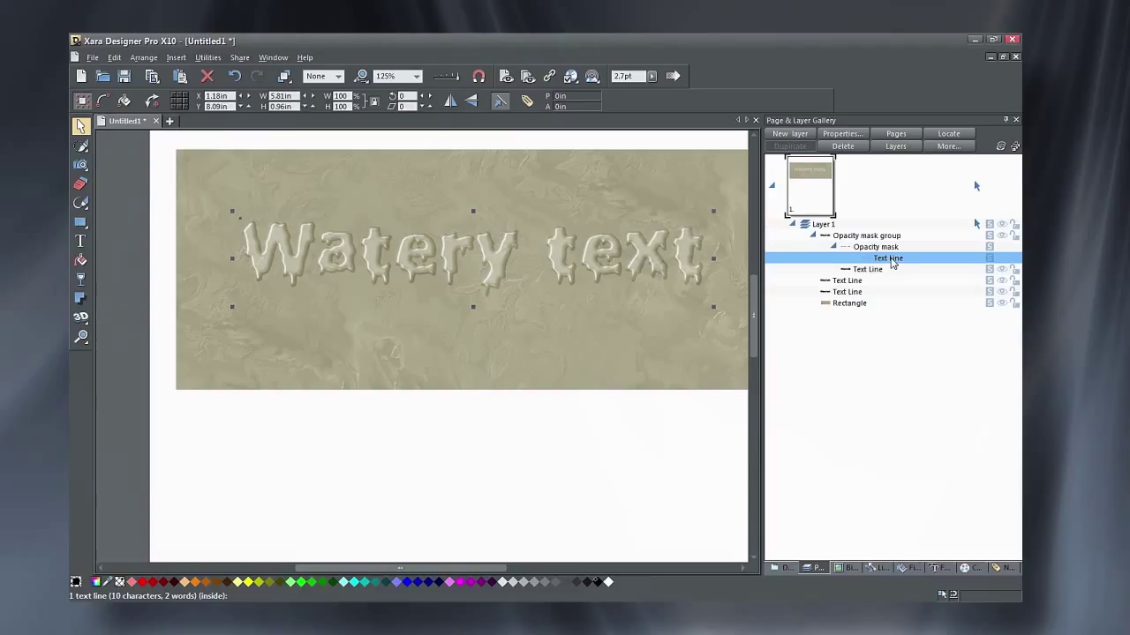
key(Down)
key(Right)
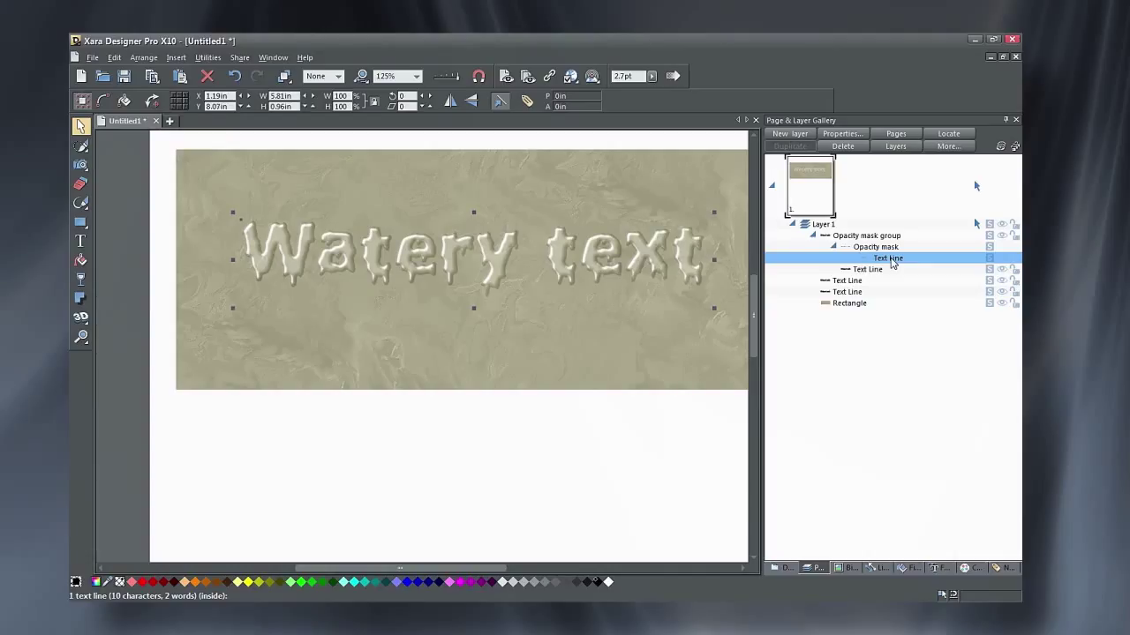
key(Left)
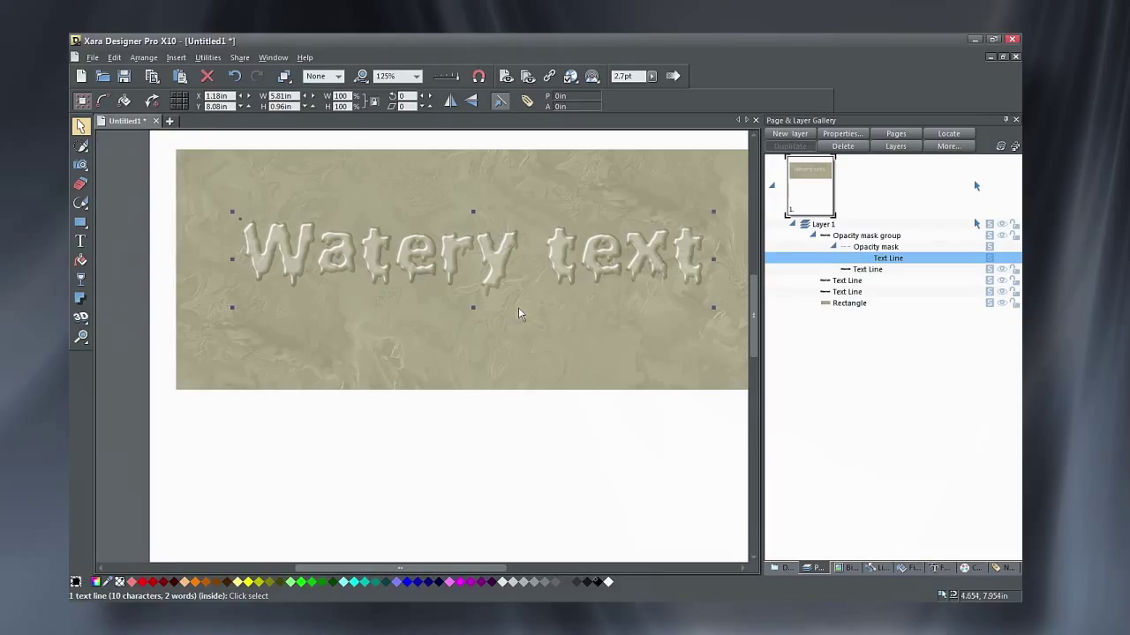
scroll(523, 302, down, 2)
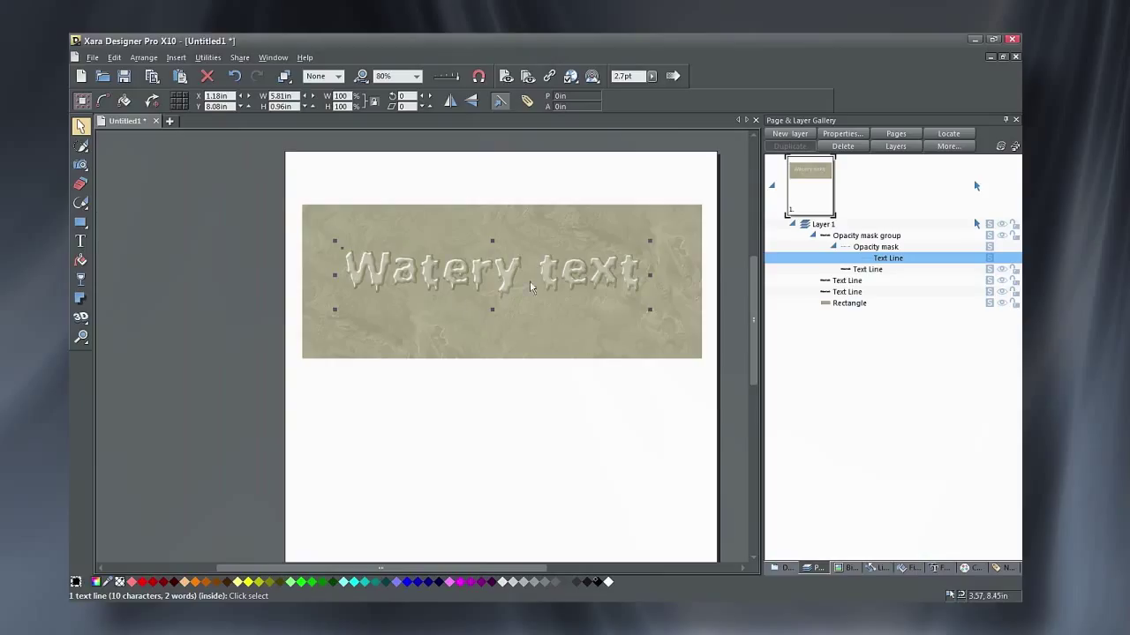
scroll(506, 275, up, 1)
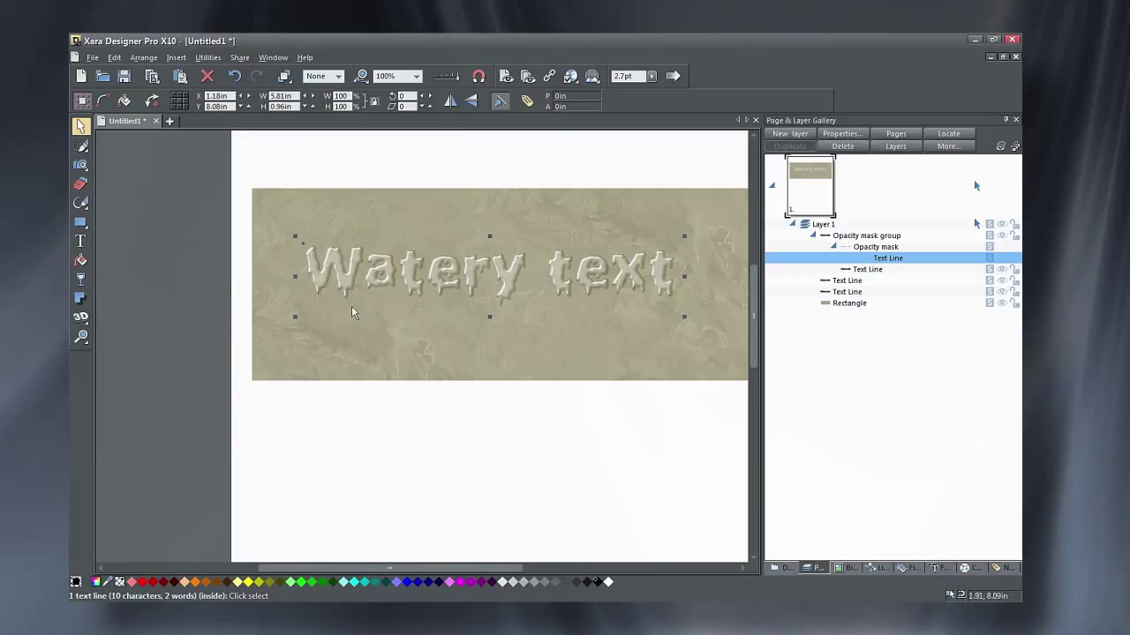
Soft-group the three Watery text objects and move the group down to X 1.14in, Y 7.95in
click(192, 221)
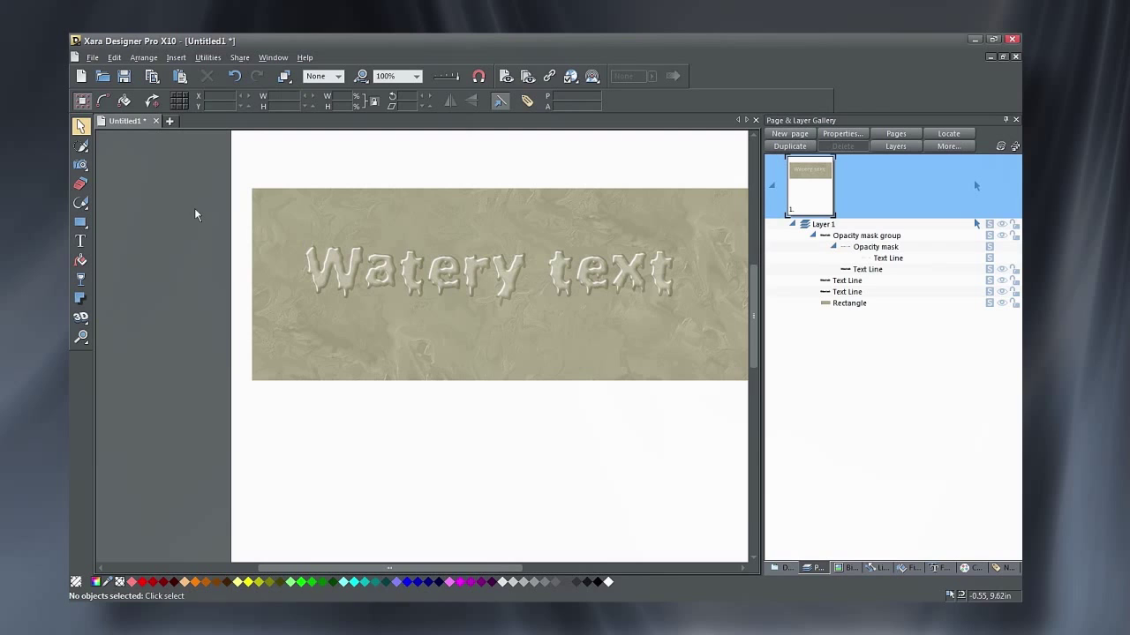
drag(194, 208, 690, 353)
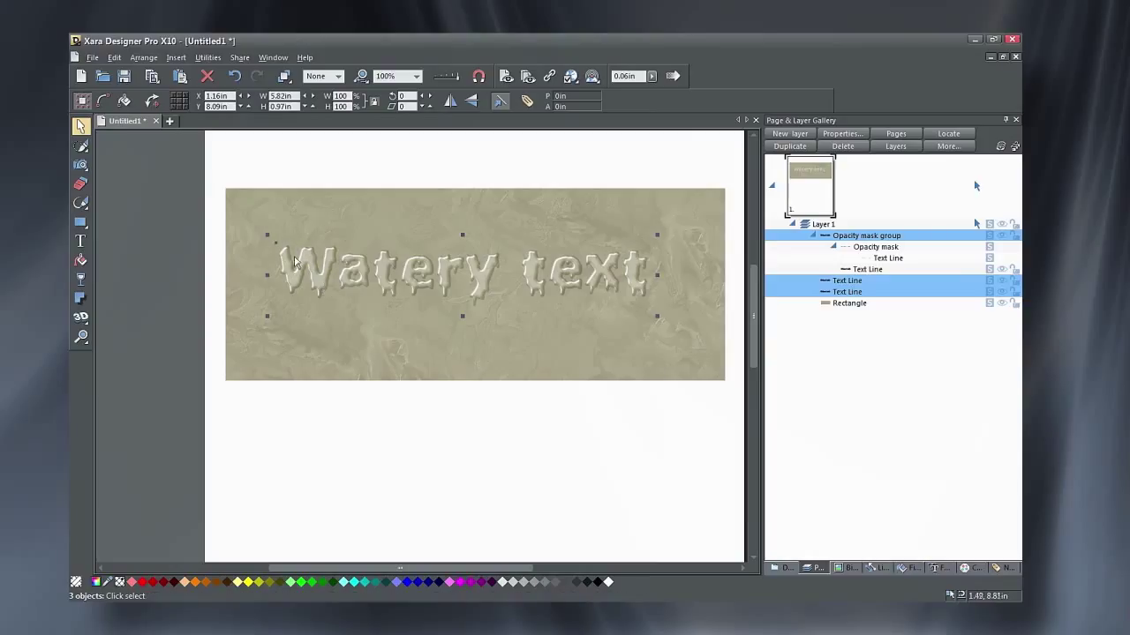
click(145, 58)
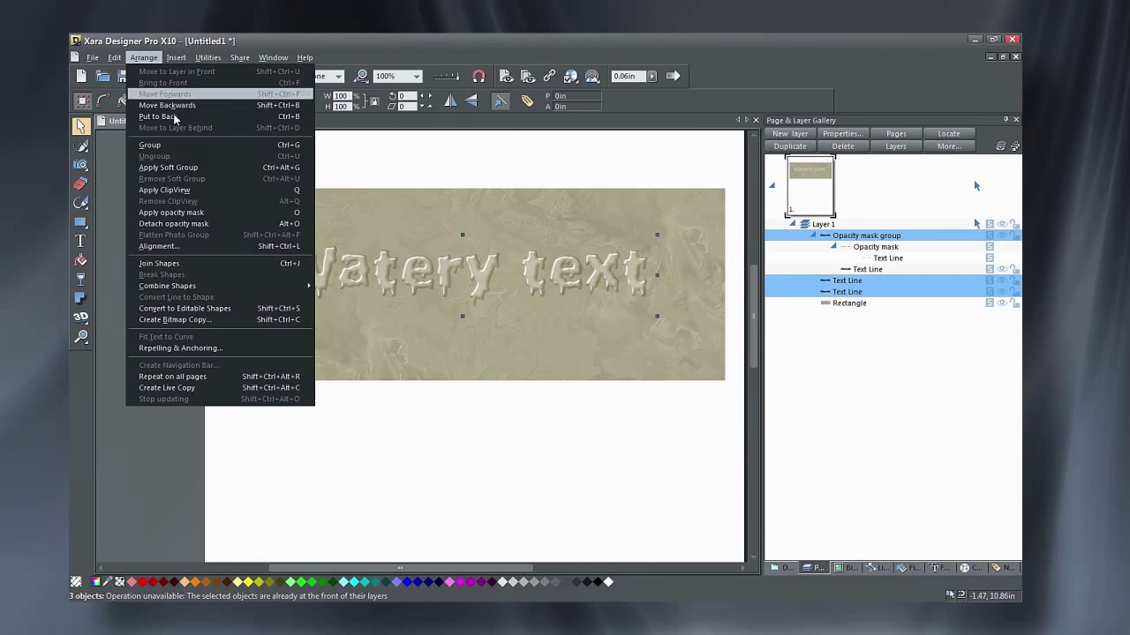
click(186, 168)
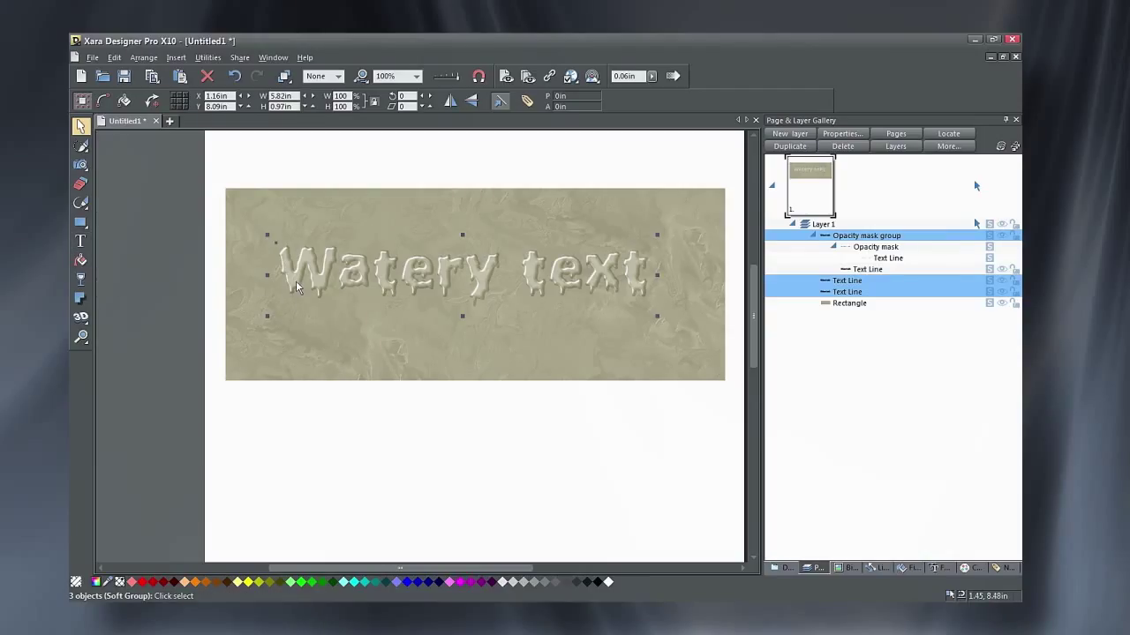
drag(300, 285, 298, 296)
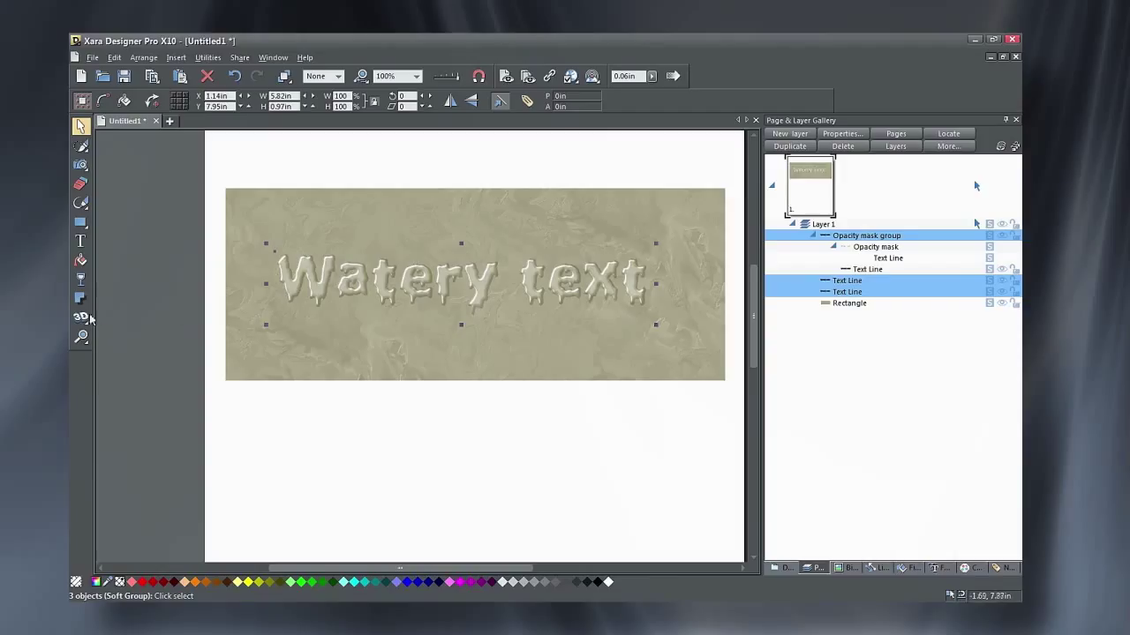
mouse_move(81, 317)
Add a wall shadow to the text group with 1.8pt blur and about 88% transparency
click(85, 297)
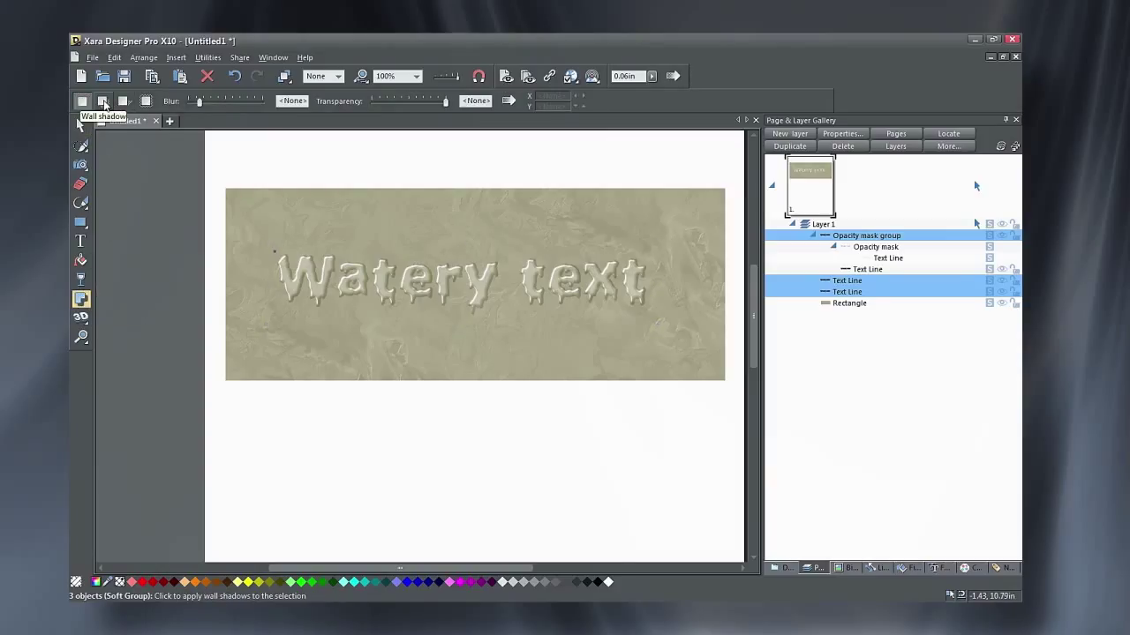
click(104, 102)
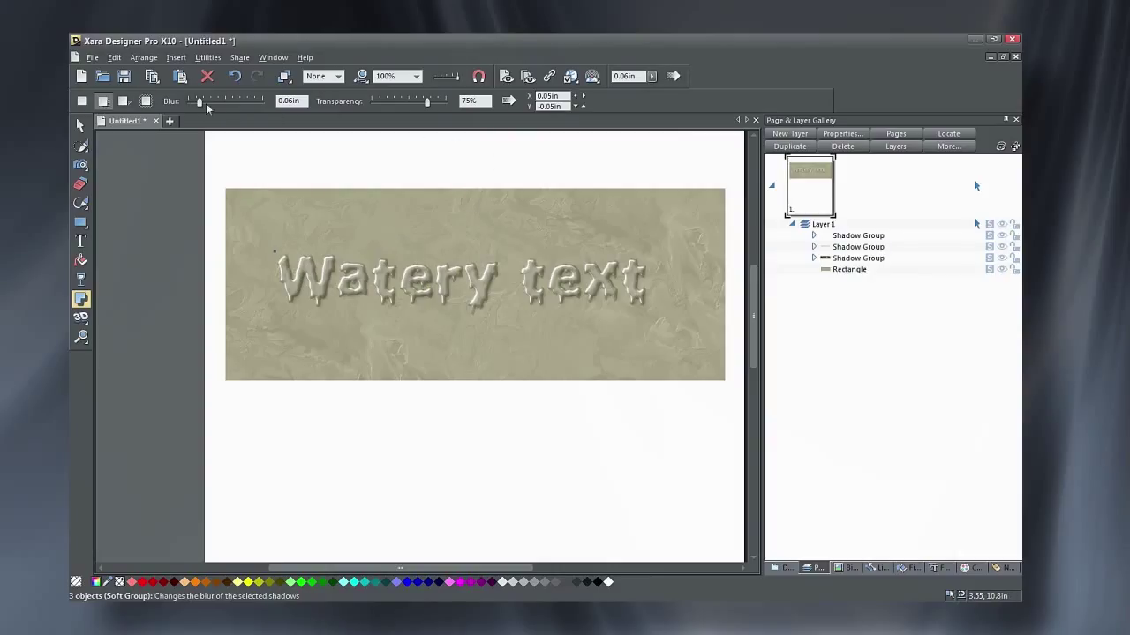
drag(199, 102, 195, 104)
drag(428, 105, 436, 105)
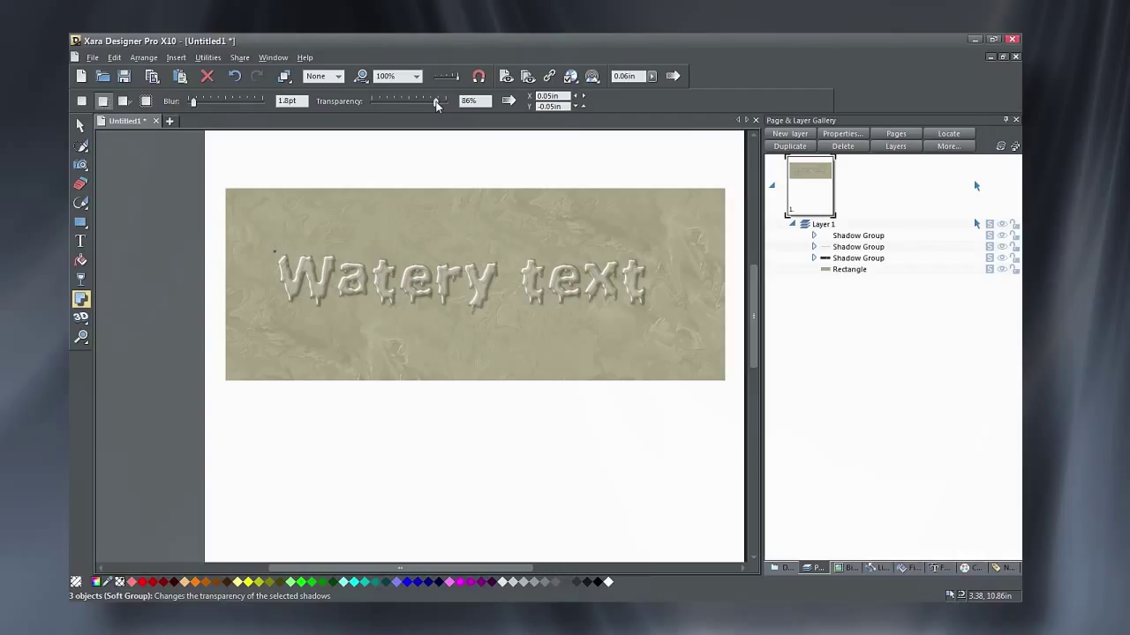
drag(436, 105, 440, 105)
scroll(508, 289, up, 2)
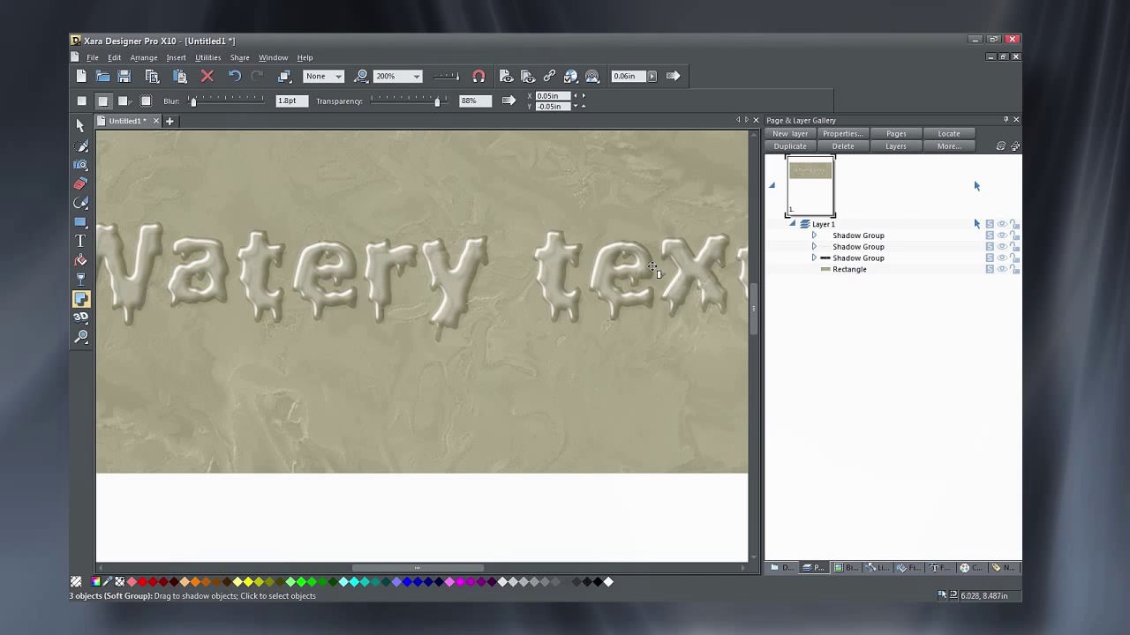
scroll(477, 305, down, 2)
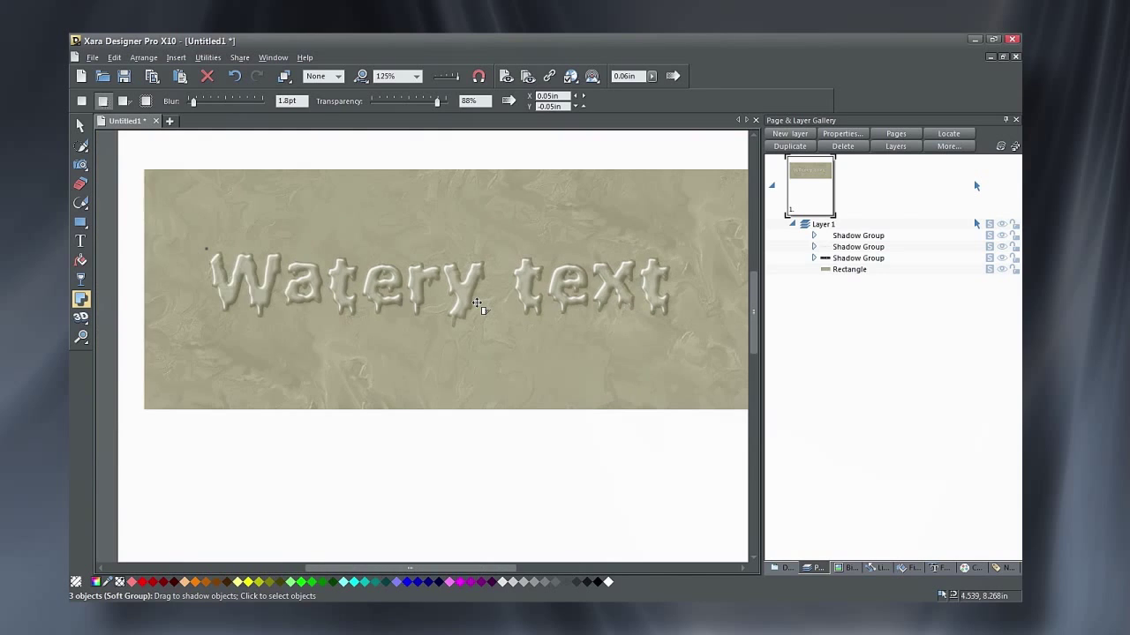
scroll(476, 306, down, 1)
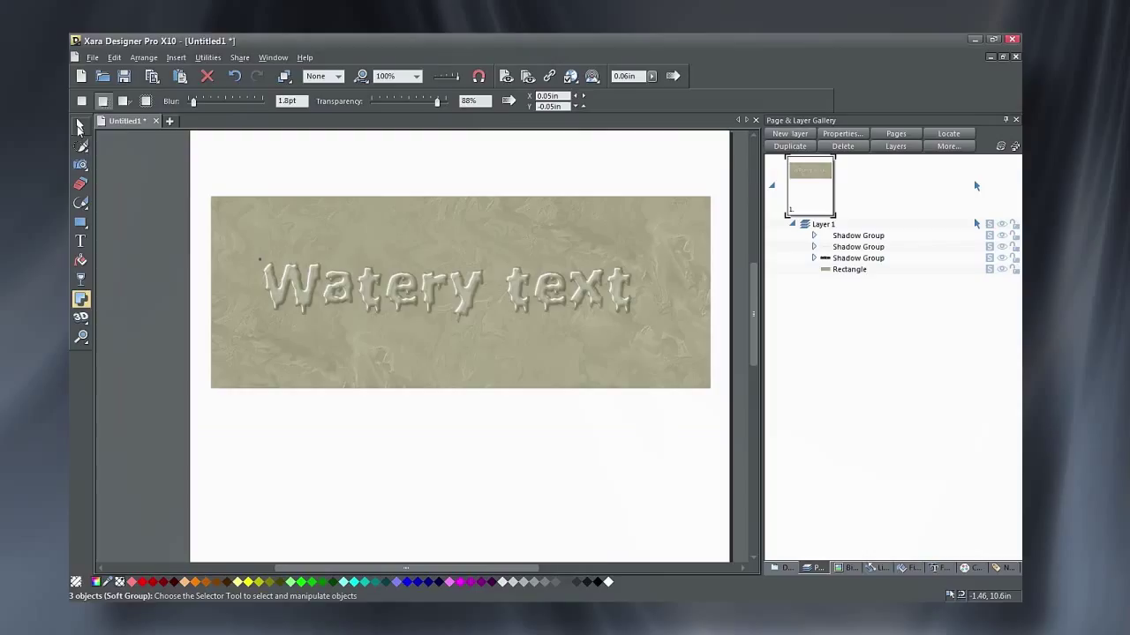
Replace 'Watery text' with 'Thanks for' and 'watching !' on two lines
click(80, 241)
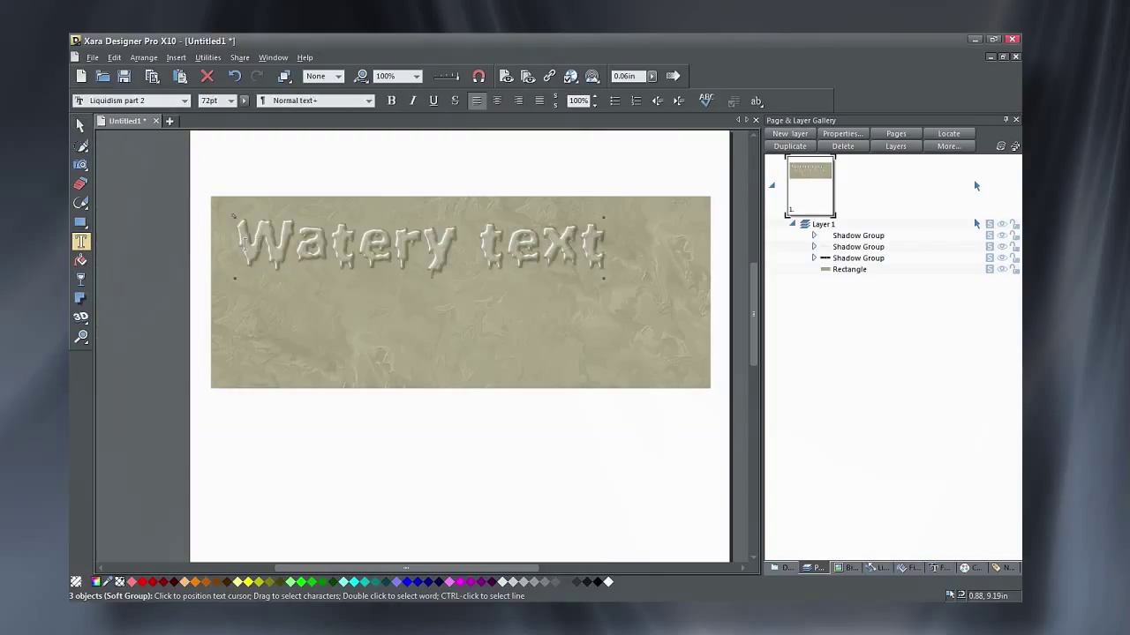
drag(243, 244, 608, 279)
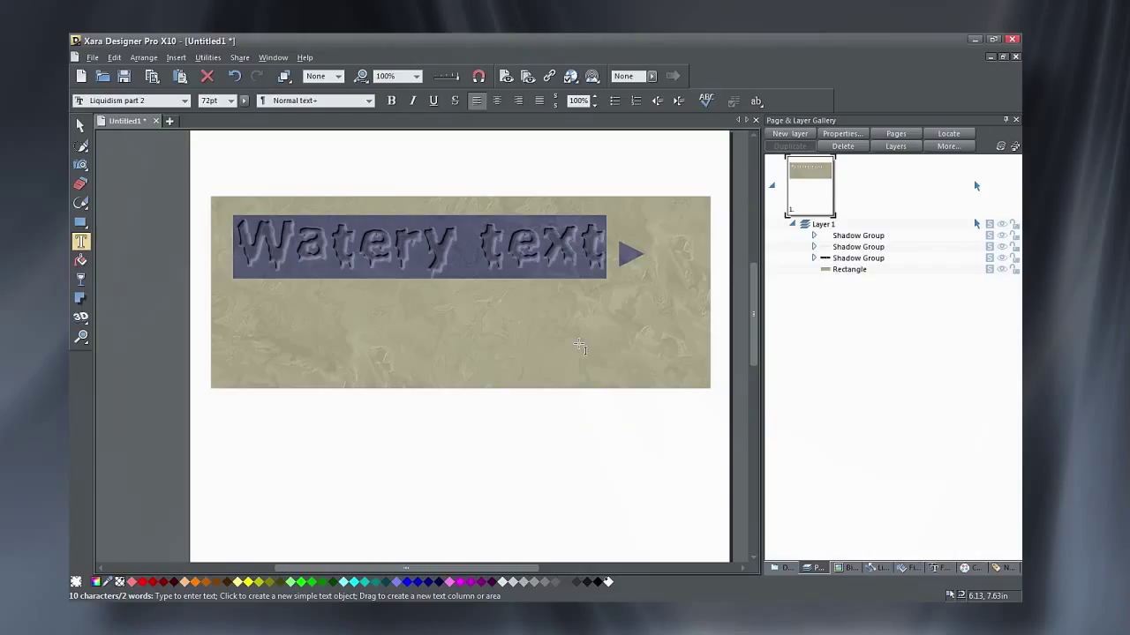
text(Th)
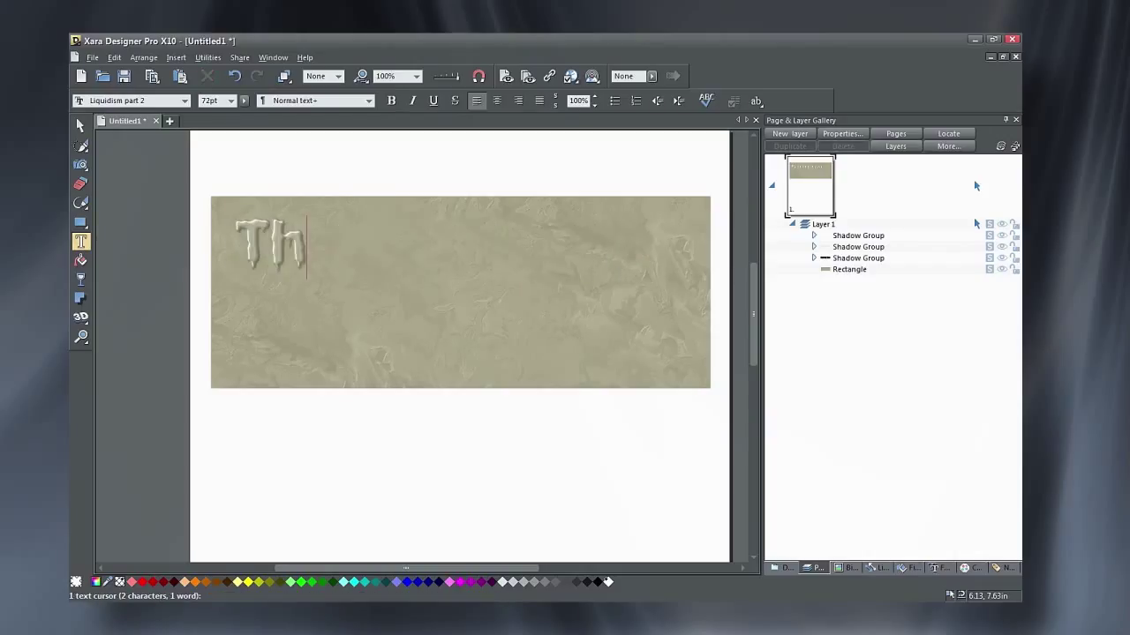
text(anks for)
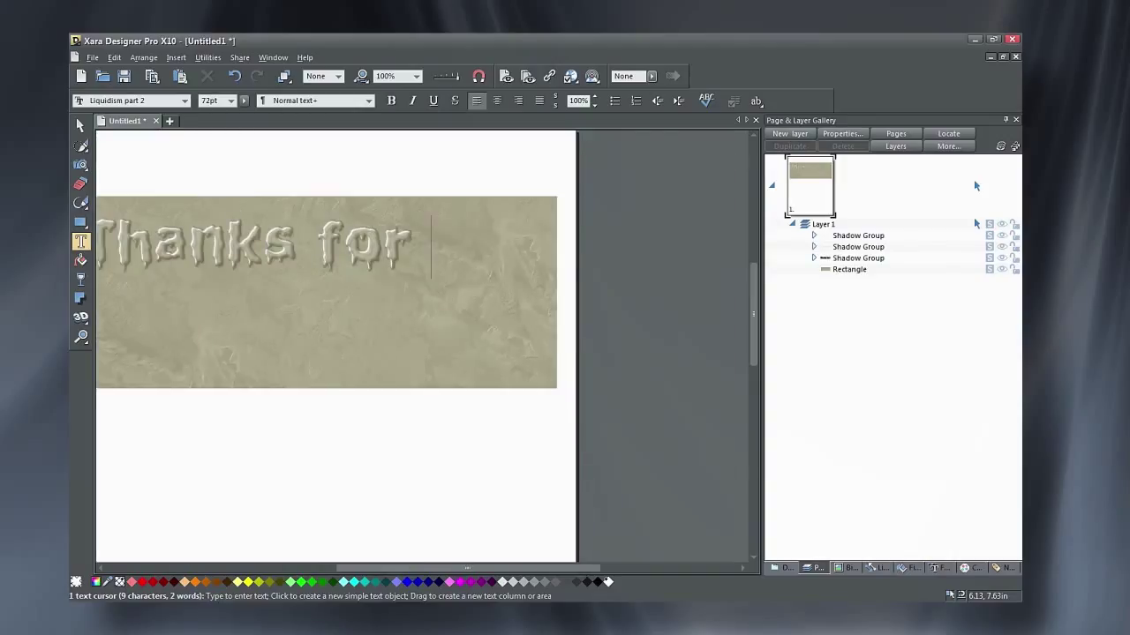
key(Return)
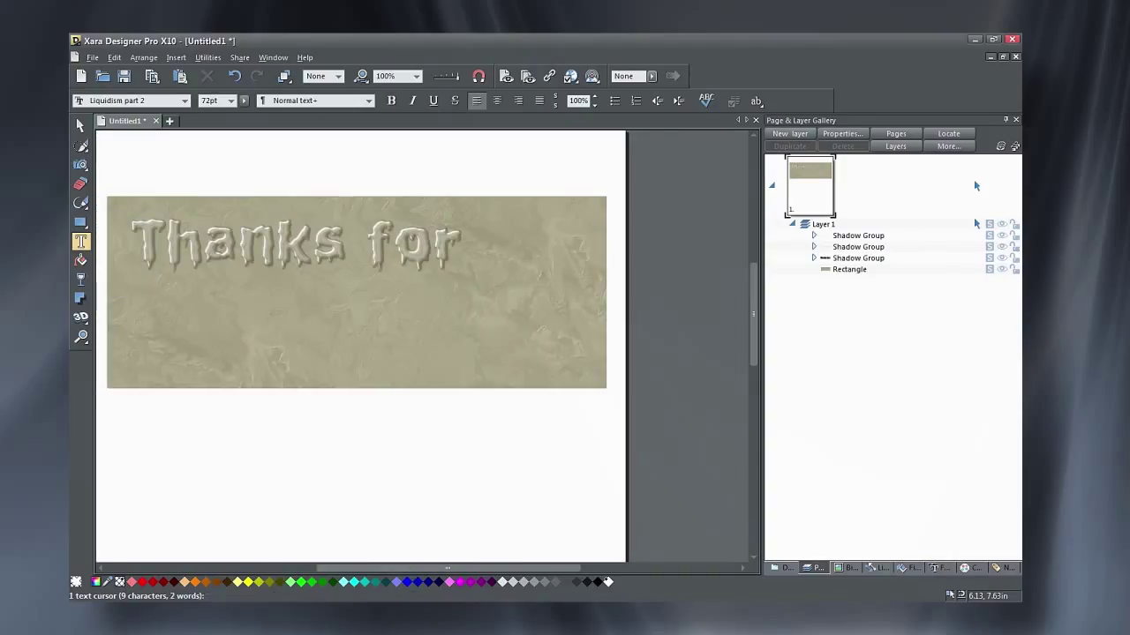
text(wat)
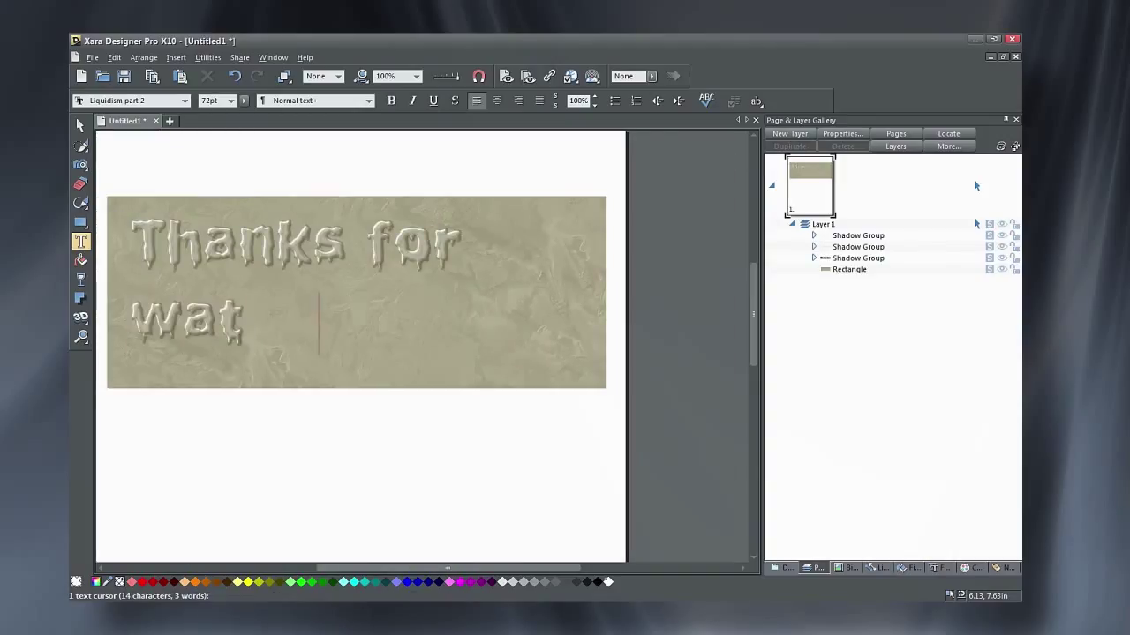
text(ching)
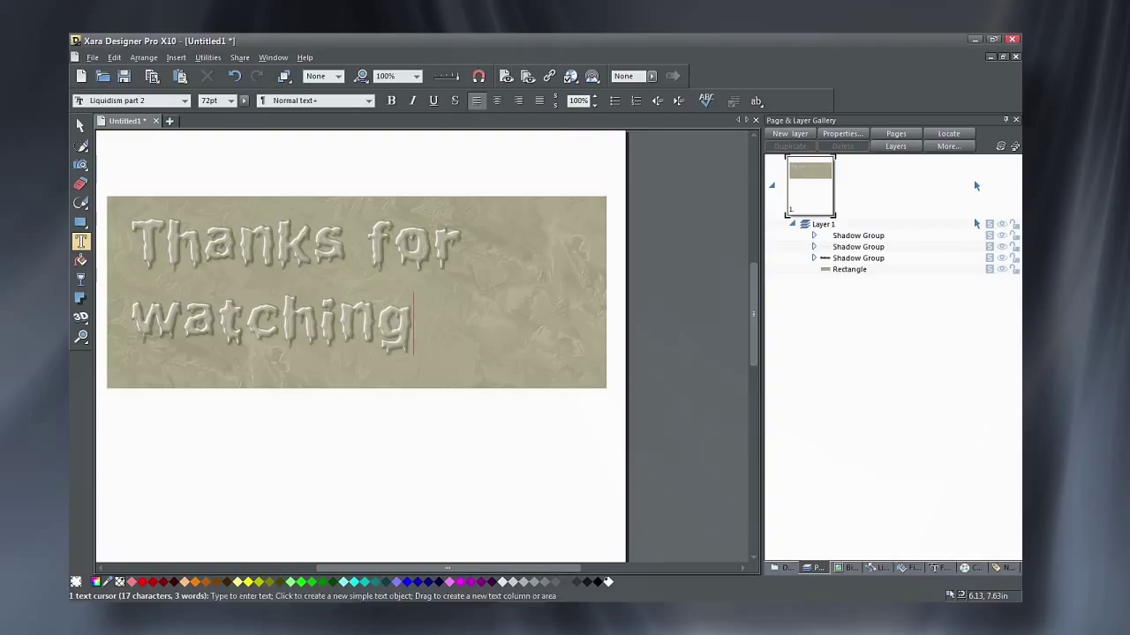
text( !)
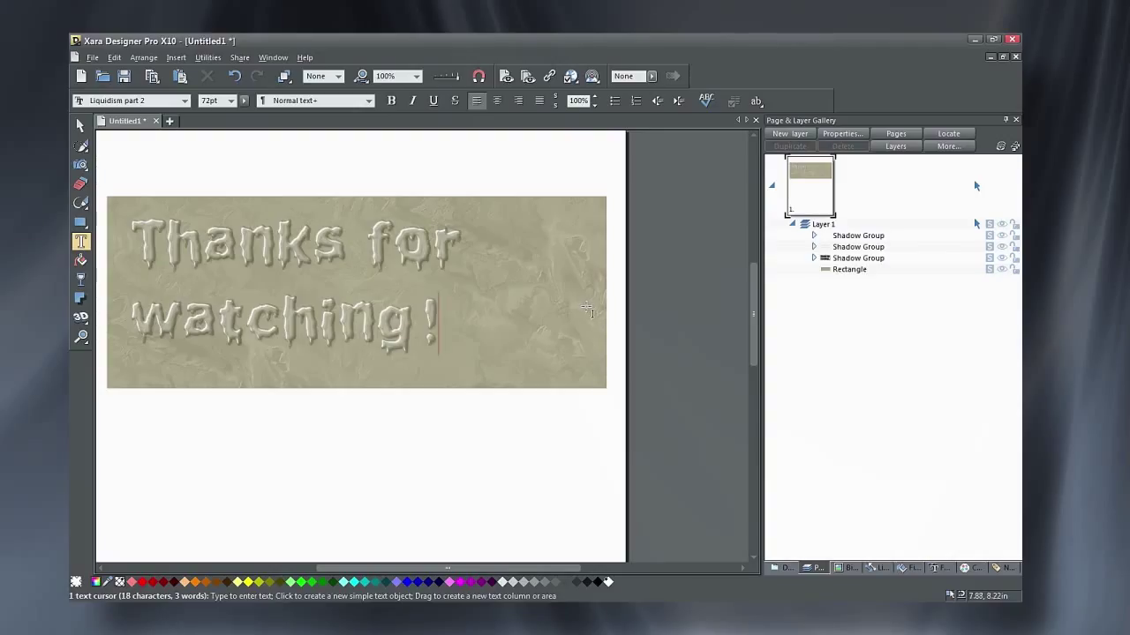
scroll(587, 308, down, 2)
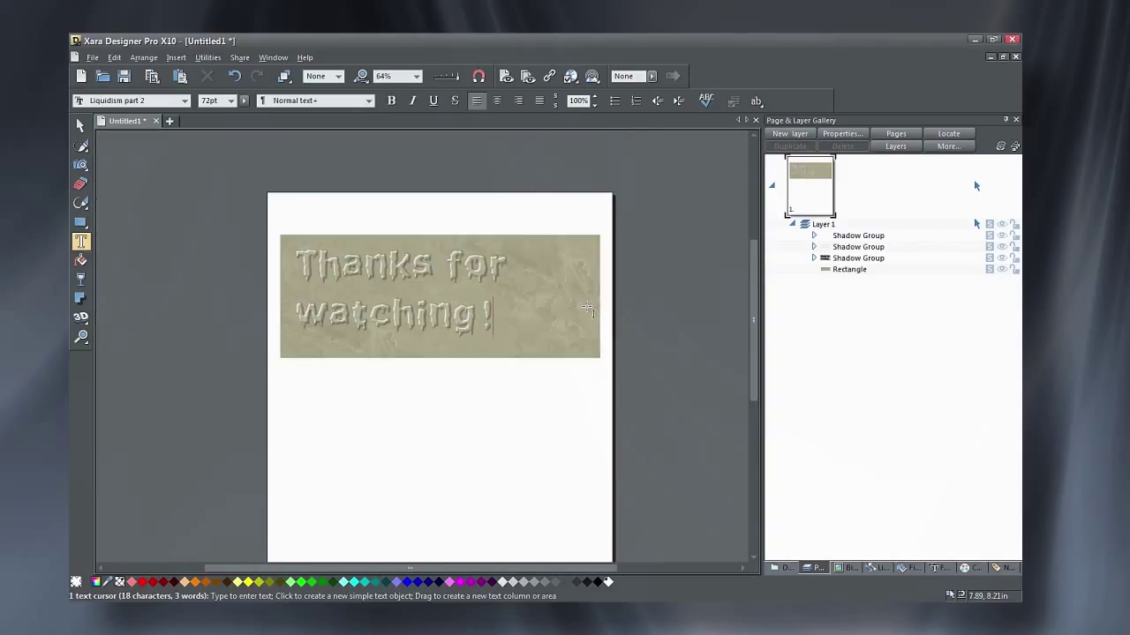
Drag the 'Thanks for watching!' group onto the rectangle at X 1.1in, Y 7.39in
click(81, 125)
mouse_move(411, 325)
mouse_down()
mouse_move(446, 322)
mouse_move(429, 317)
mouse_up()
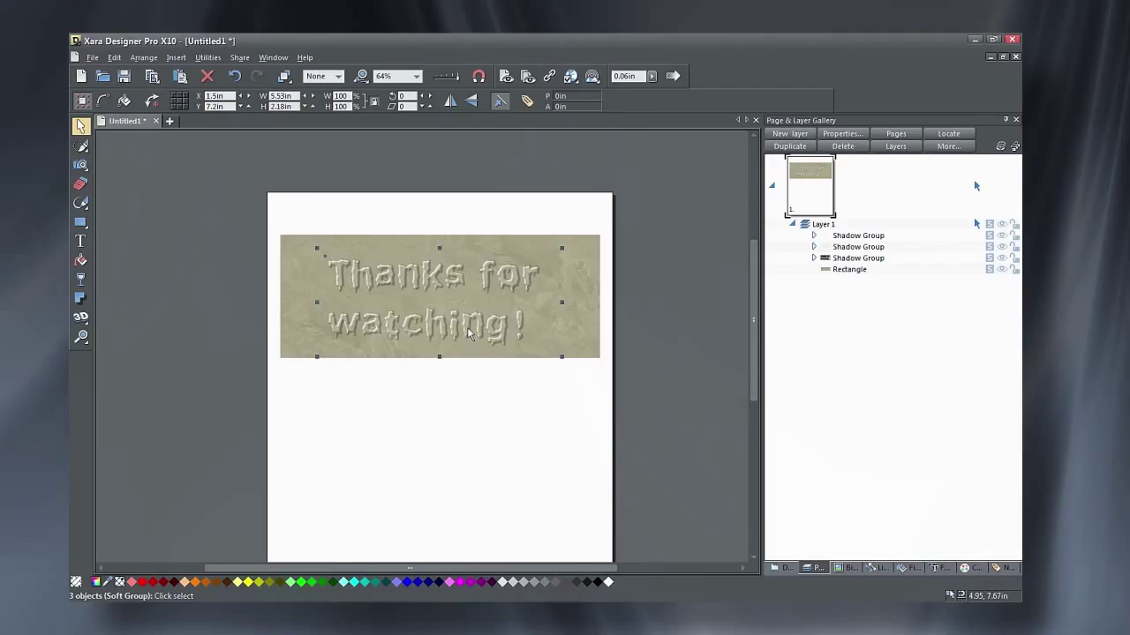
drag(468, 333, 228, 272)
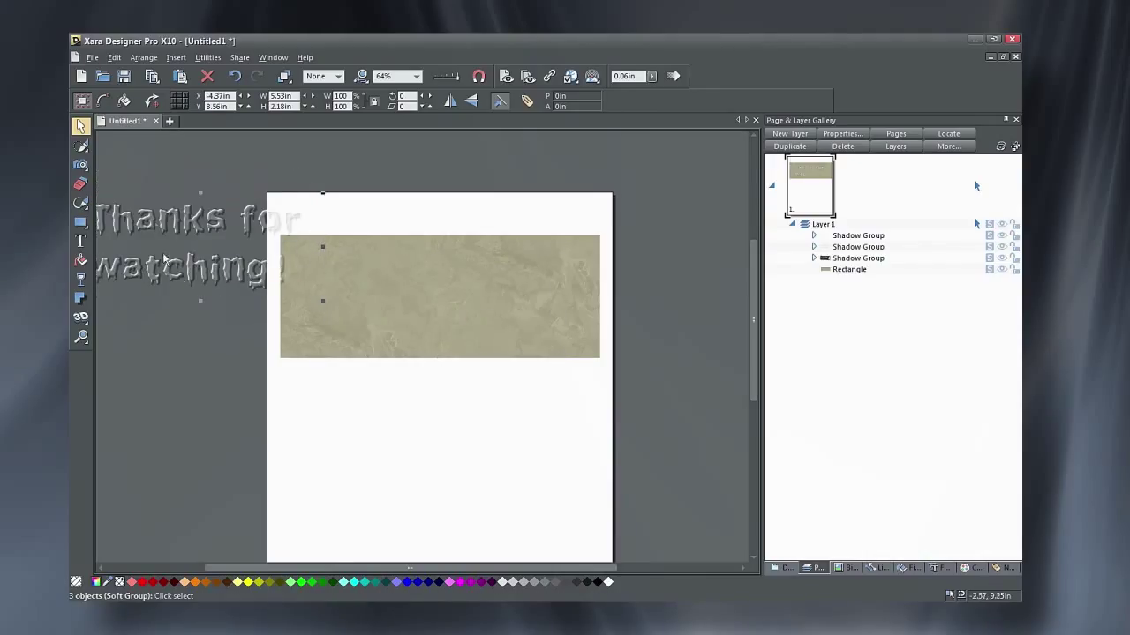
drag(270, 285, 485, 330)
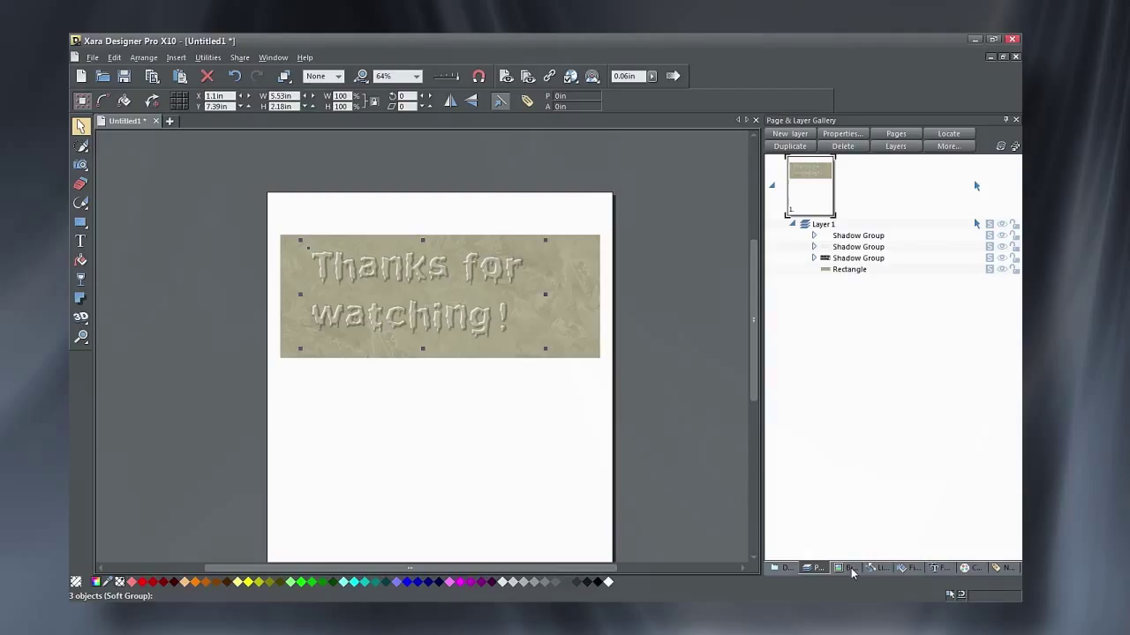
Fill the rectangle with the Wood1 bitmap from My Fills and rotate the grain slightly
click(909, 569)
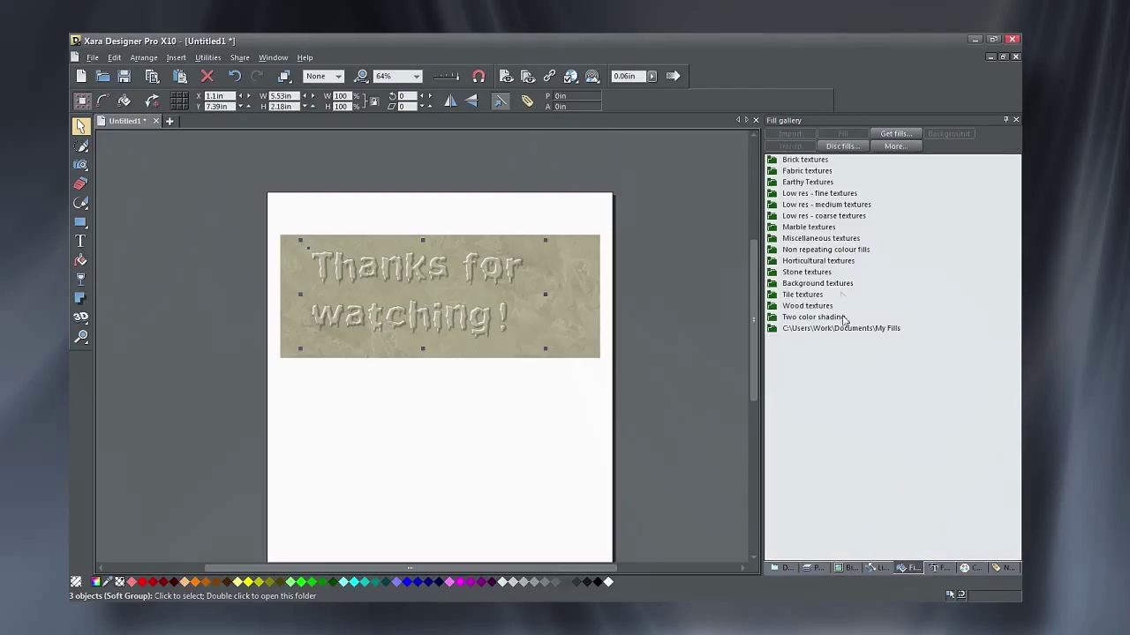
double_click(769, 330)
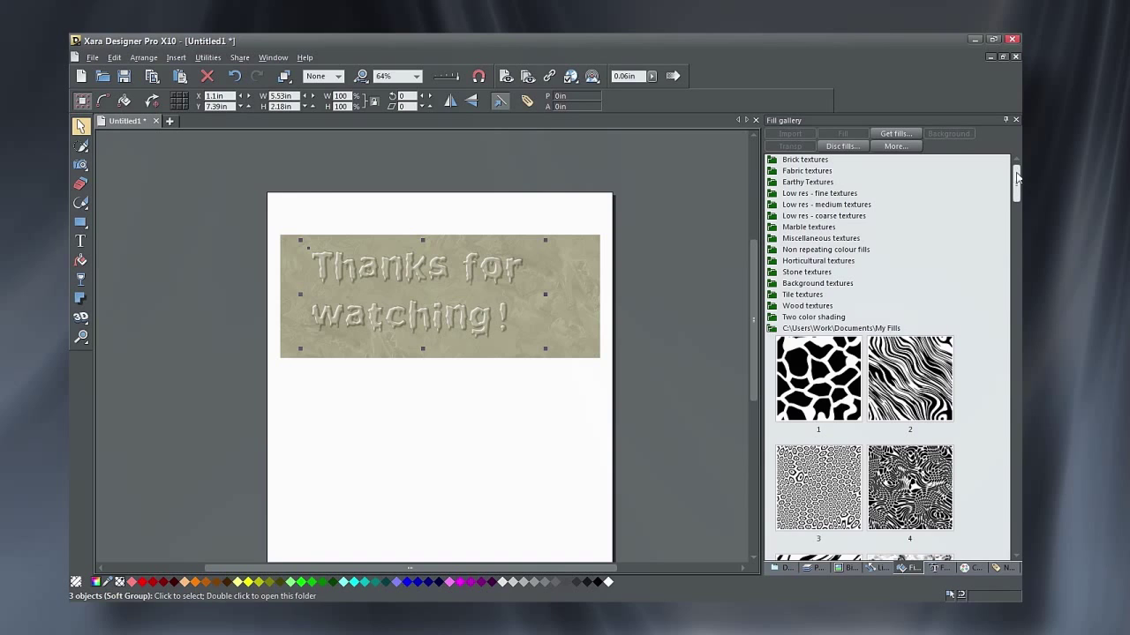
drag(1017, 176, 1016, 528)
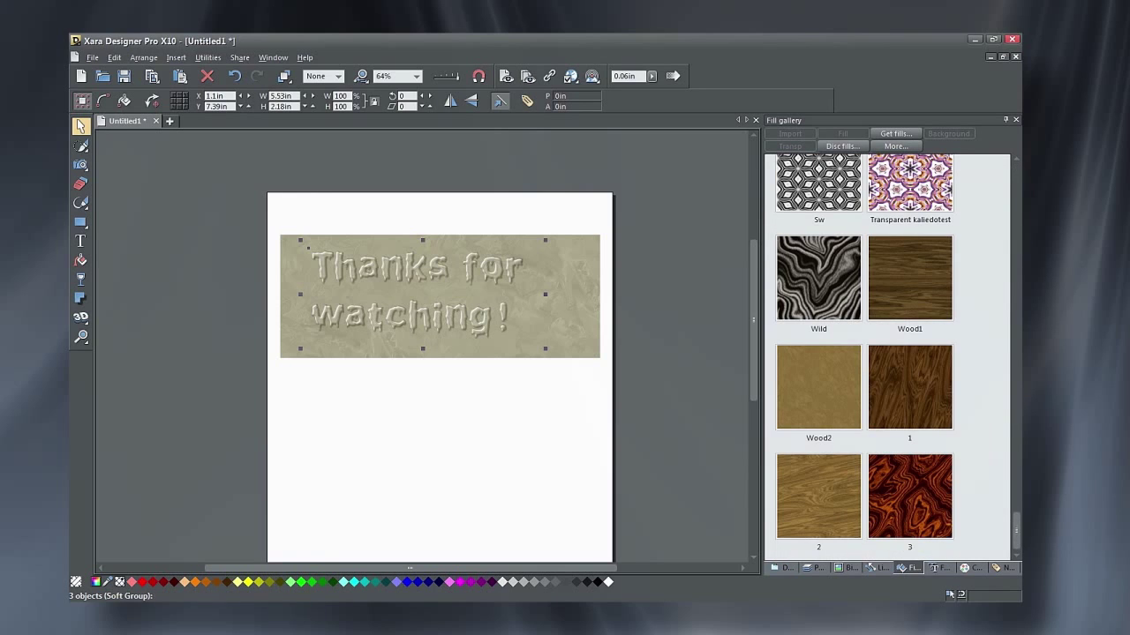
drag(914, 277, 569, 327)
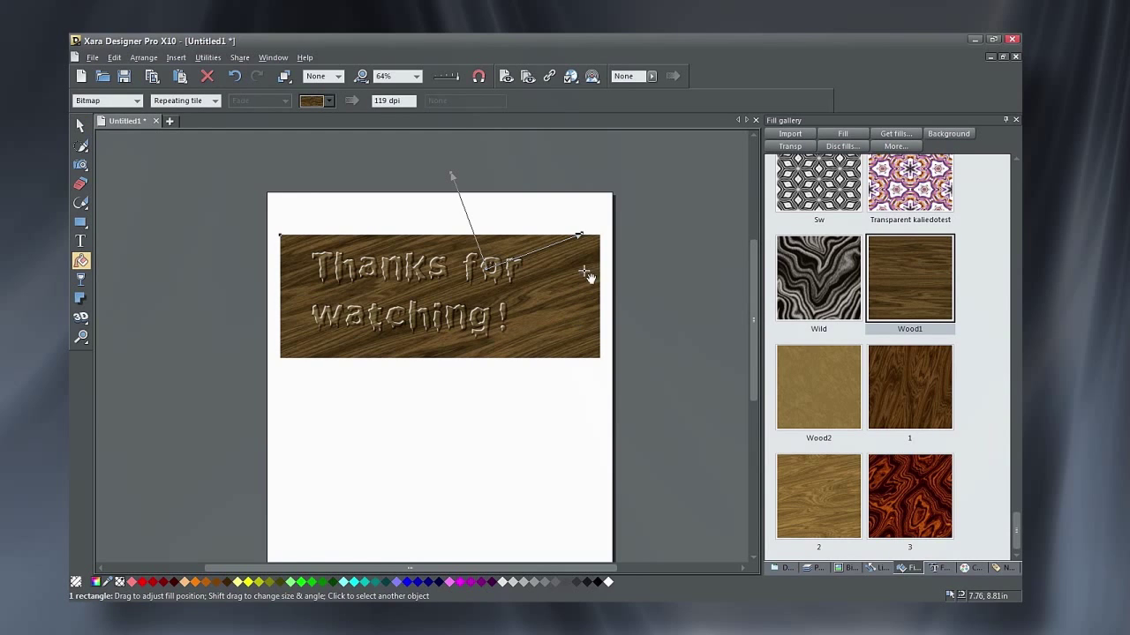
drag(580, 235, 580, 261)
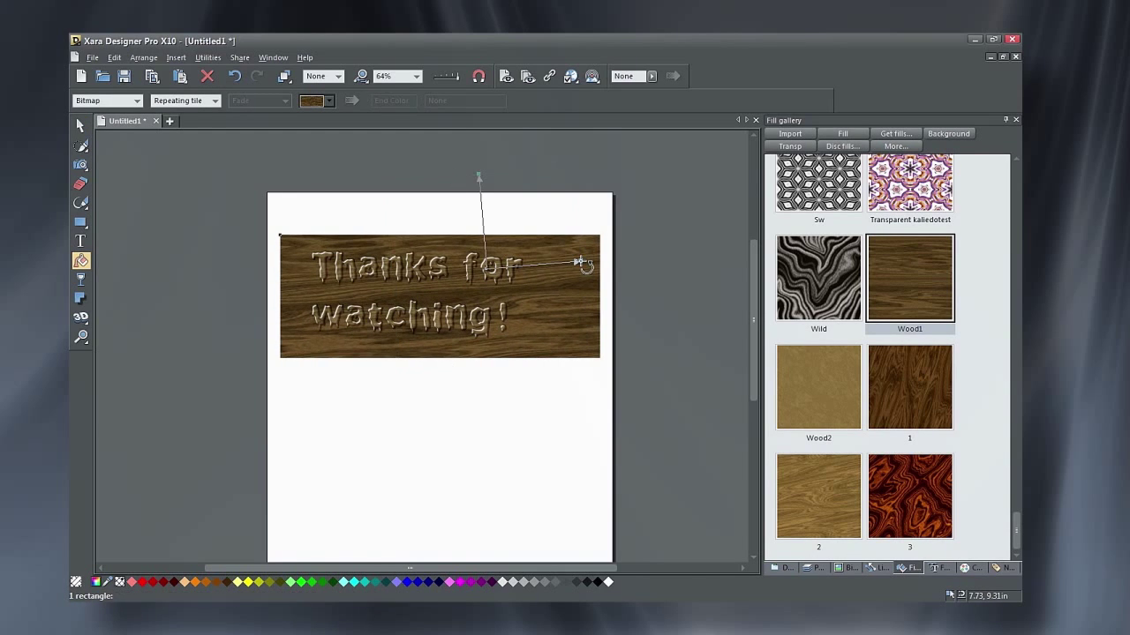